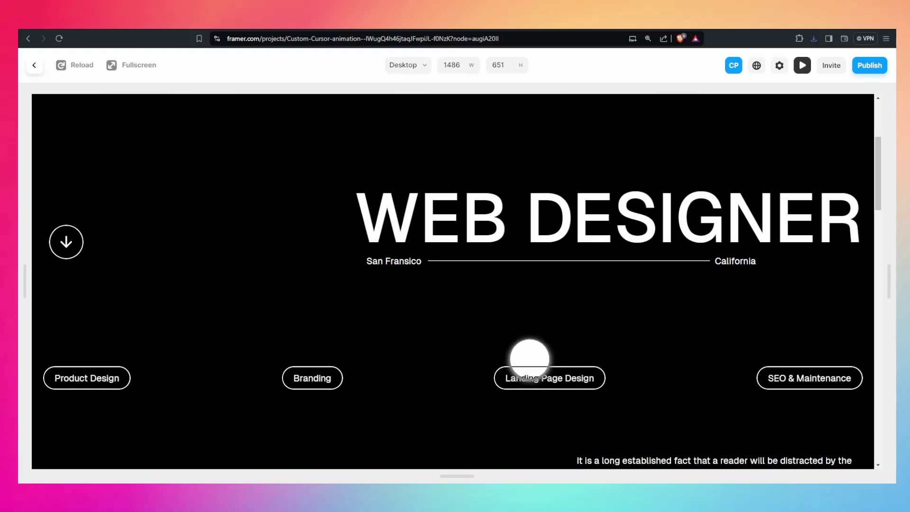
Look through the portfolio page preview, from the hero to project 04, checking how the custom cursor behaves
scroll(587, 375, down, 4)
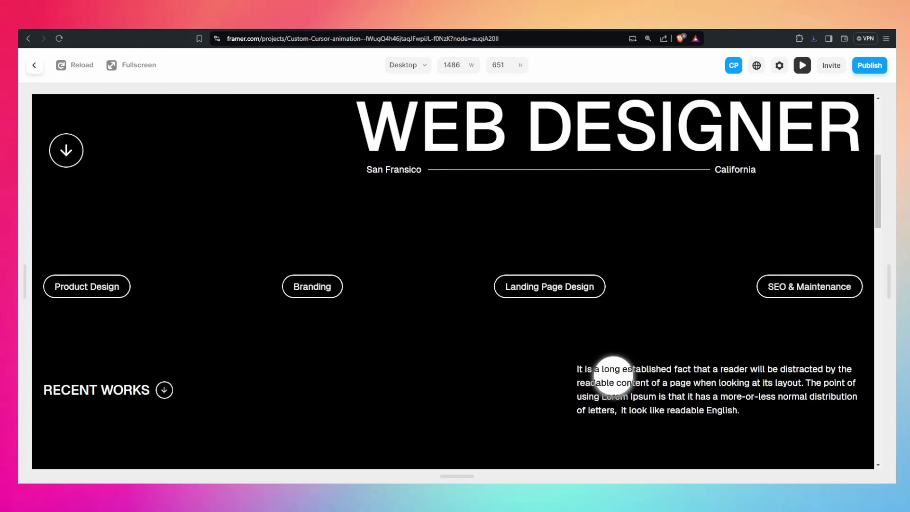
scroll(417, 367, down, 4)
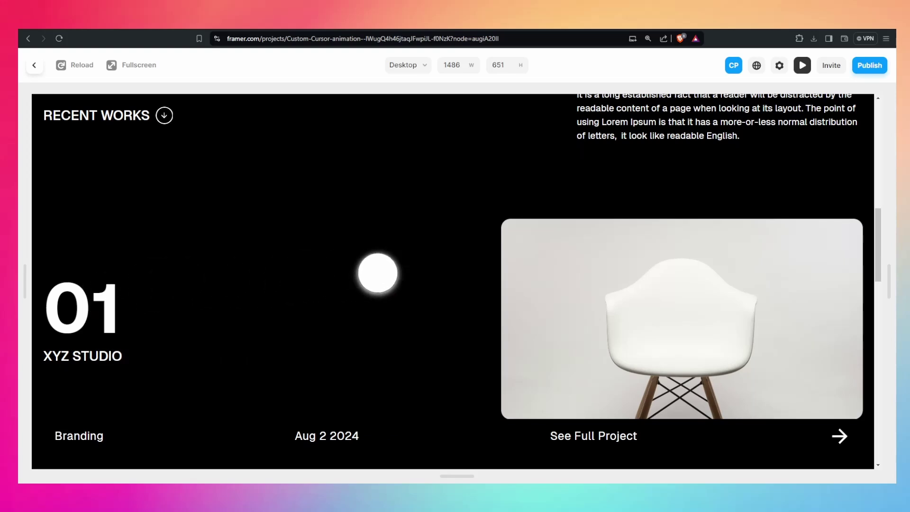
scroll(546, 314, down, 2)
scroll(552, 333, down, 5)
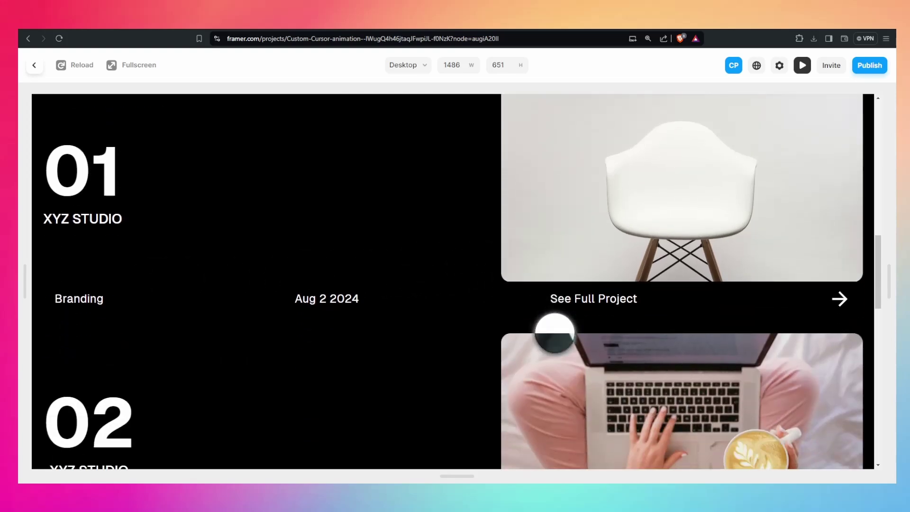
scroll(555, 344, down, 5)
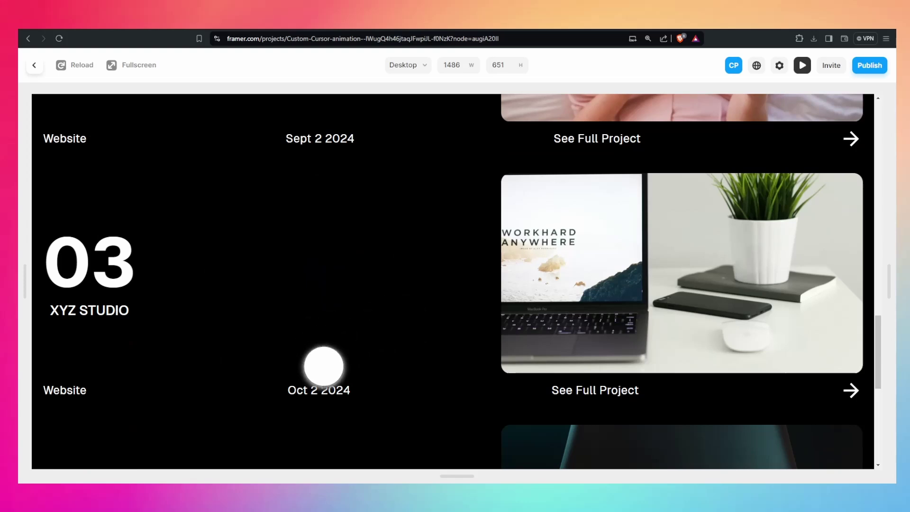
scroll(512, 350, down, 5)
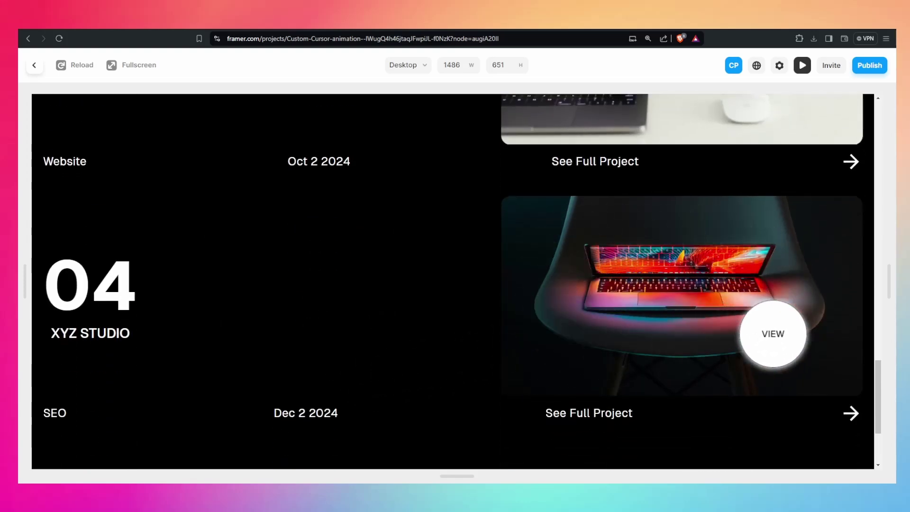
scroll(404, 329, down, 3)
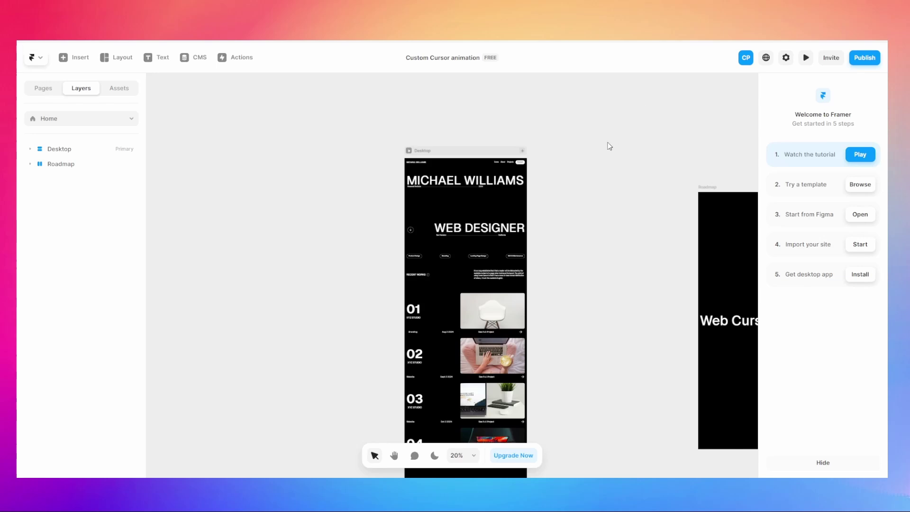
Review the Roadmap frame's three topics: web cursors, custom cursors using components, and variants for different hovered states
scroll(578, 167, down, 2)
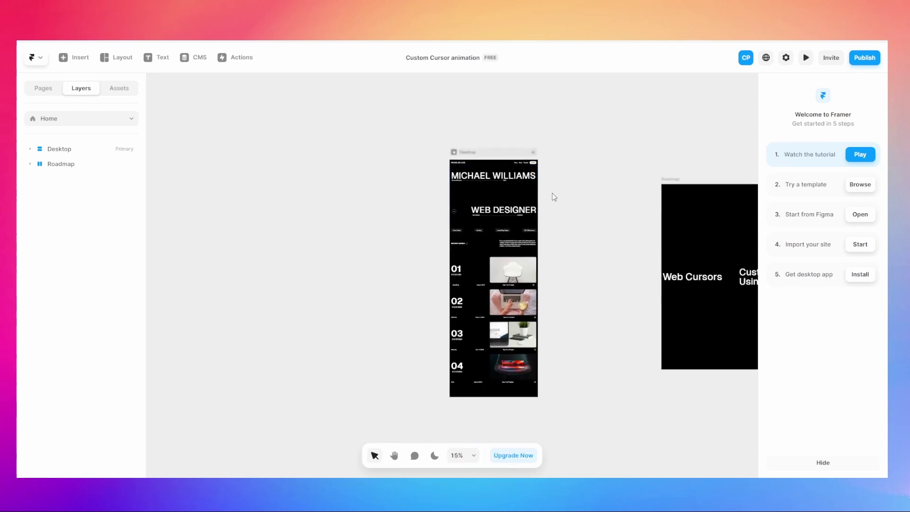
scroll(554, 197, up, 2)
drag(654, 225, 405, 192)
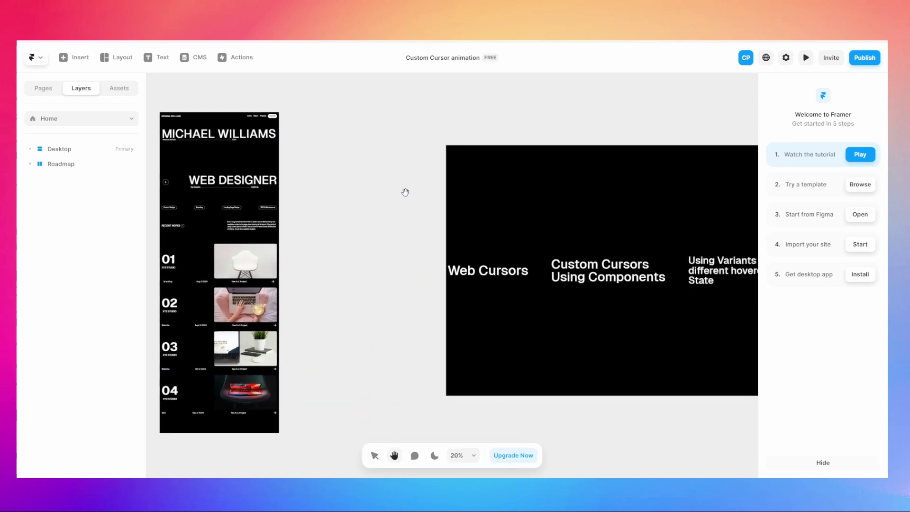
scroll(405, 192, right, 4)
key(v)
scroll(345, 229, up, 1)
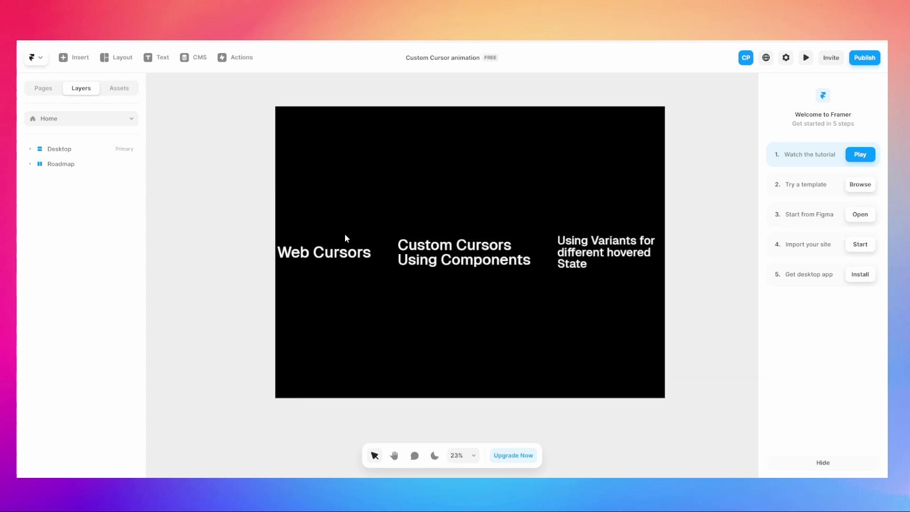
scroll(345, 238, up, 2)
click(319, 264)
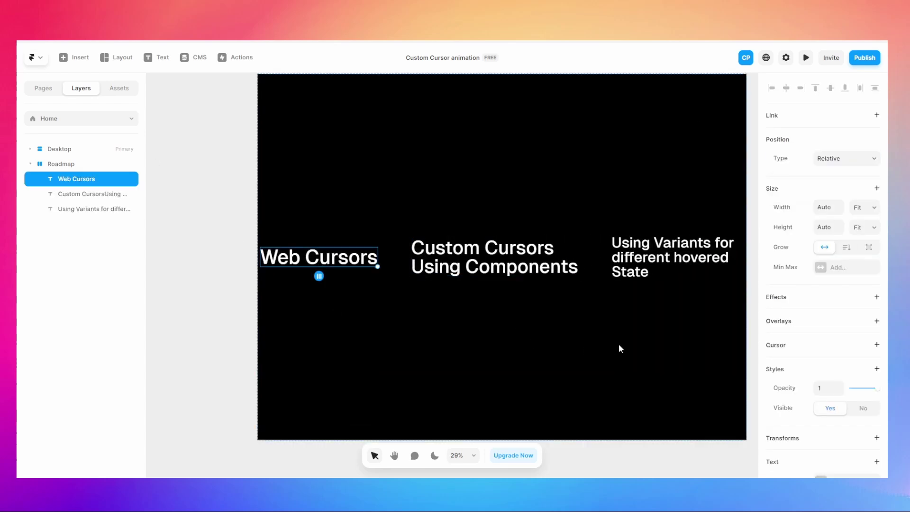
scroll(515, 341, right, 5)
click(412, 284)
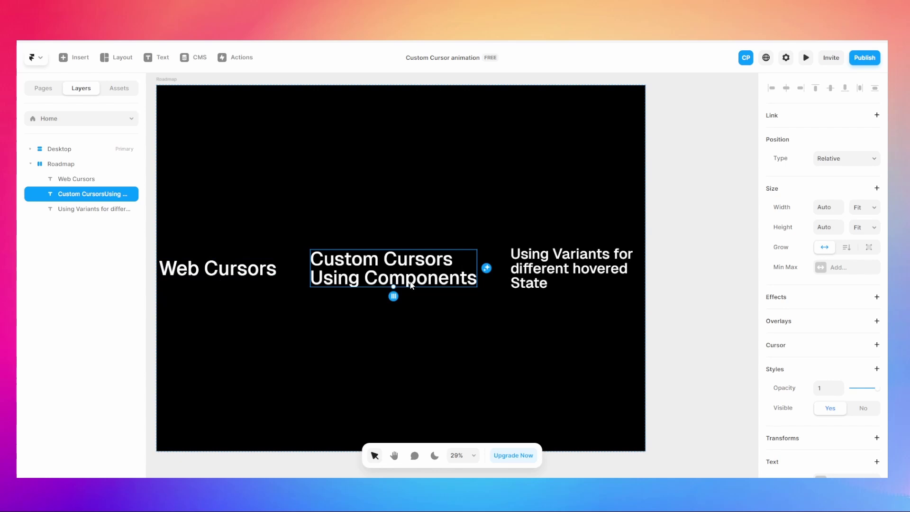
click(592, 271)
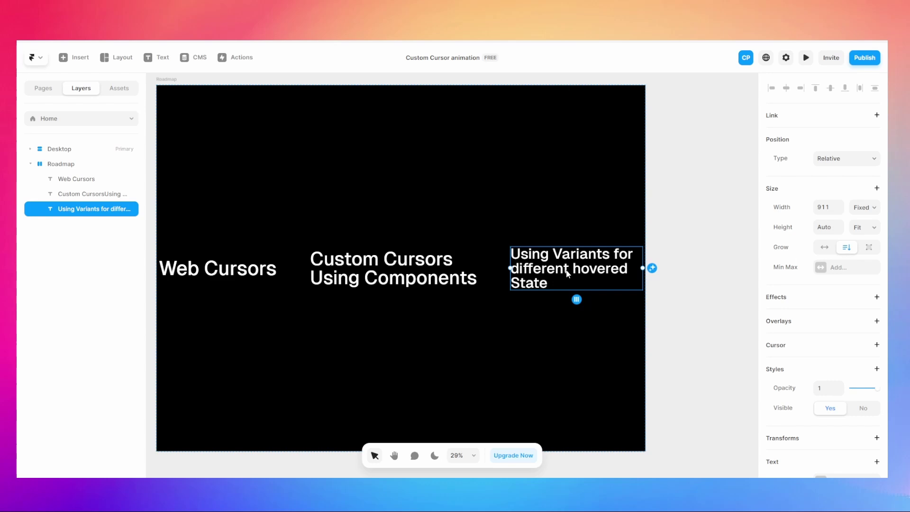
Add a Web Cursor to the Desktop breakpoint
key(shift+1)
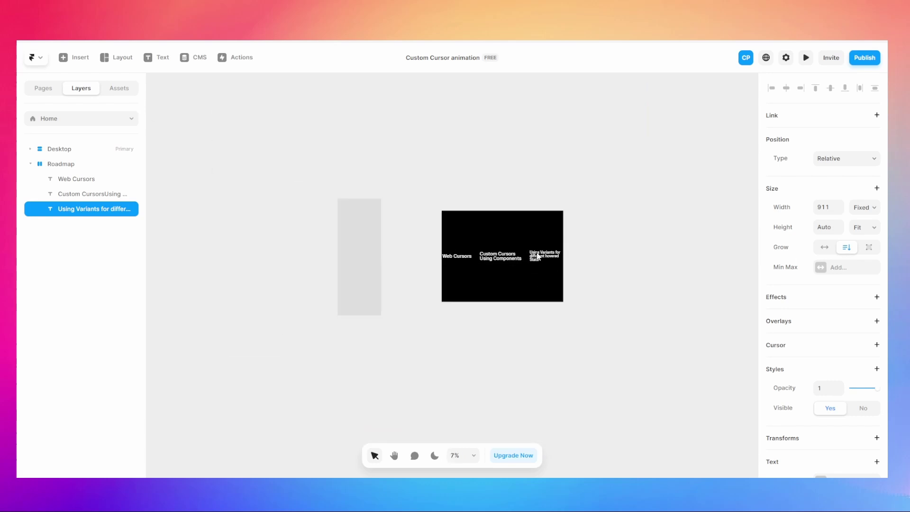
key(Escape)
click(362, 194)
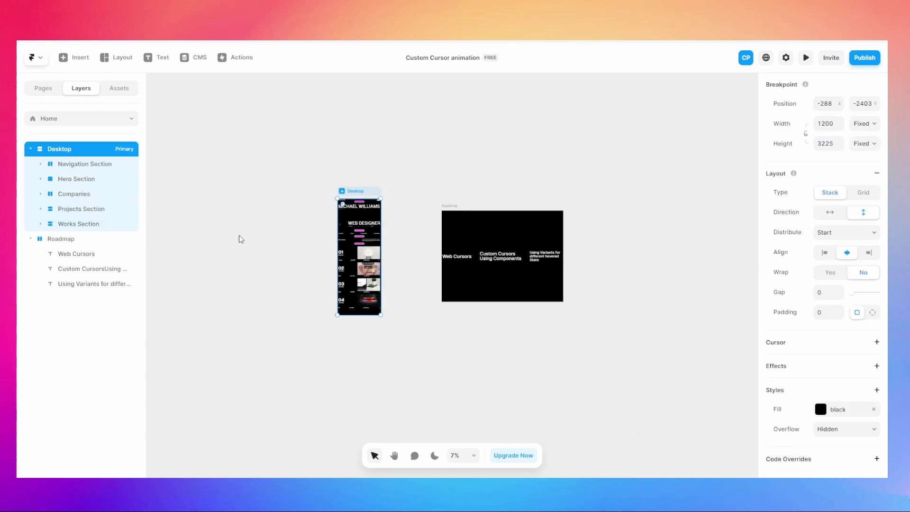
key(shift+2)
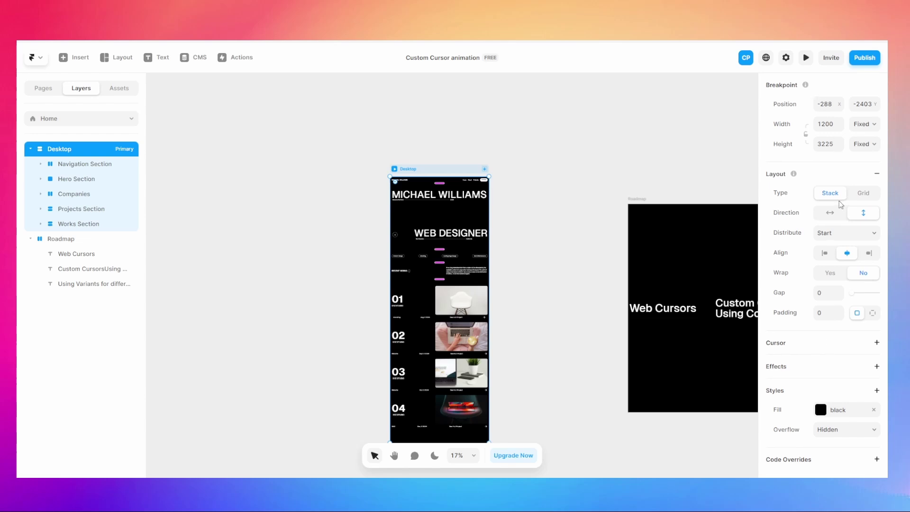
scroll(836, 348, up, 2)
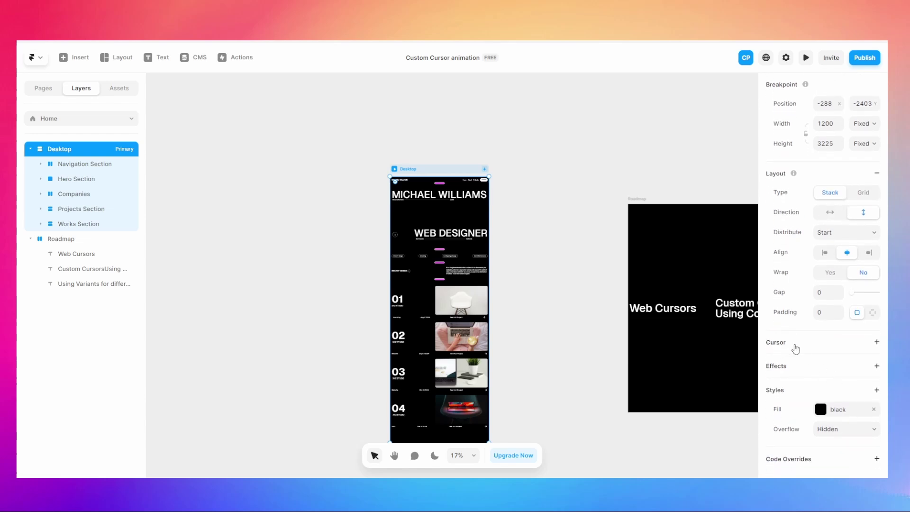
click(877, 343)
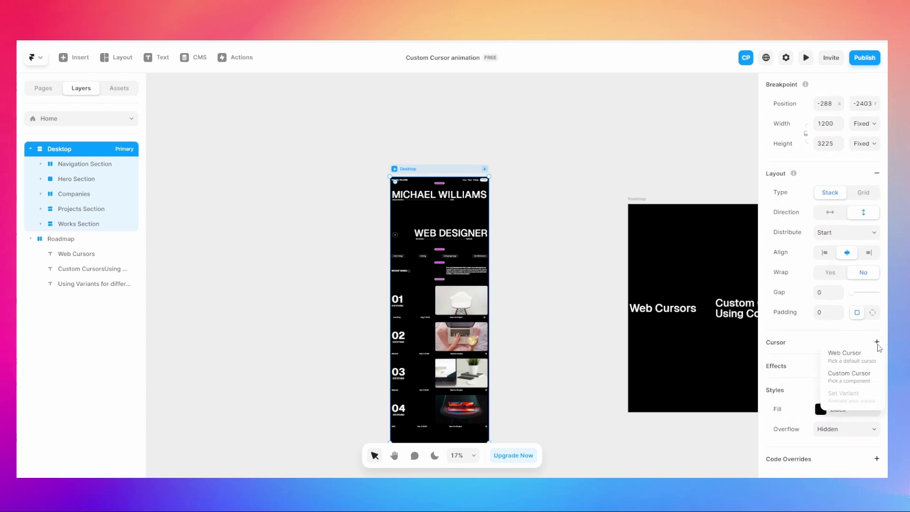
click(855, 363)
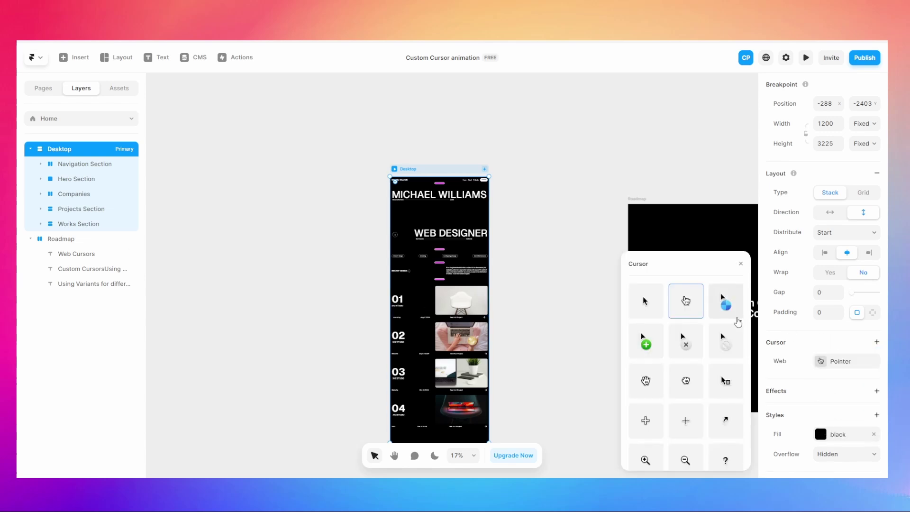
Browse the available web cursors and set the Desktop's cursor to Default
scroll(735, 324, down, 5)
scroll(651, 379, up, 5)
scroll(725, 379, down, 5)
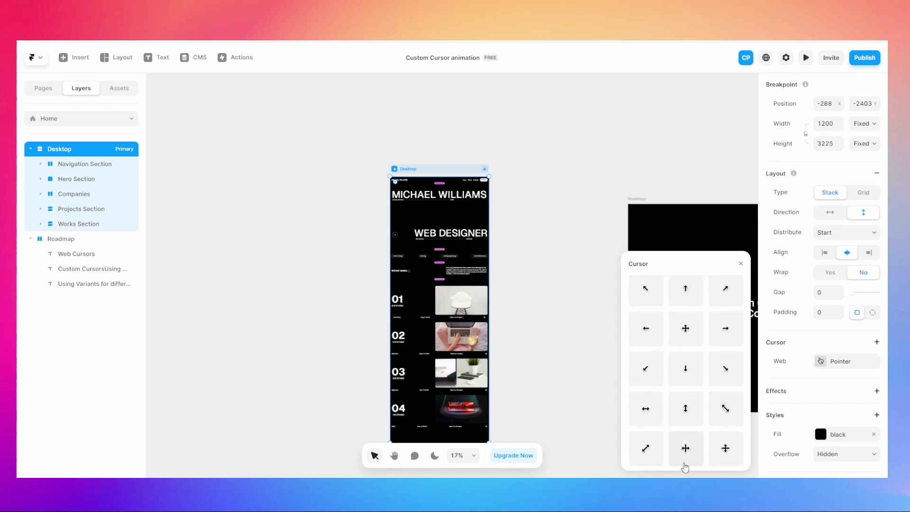
scroll(684, 403, up, 5)
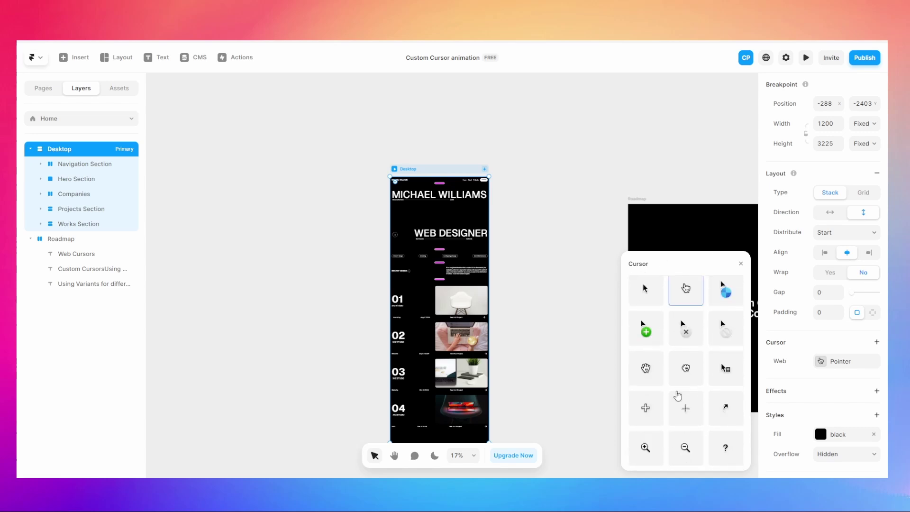
click(647, 306)
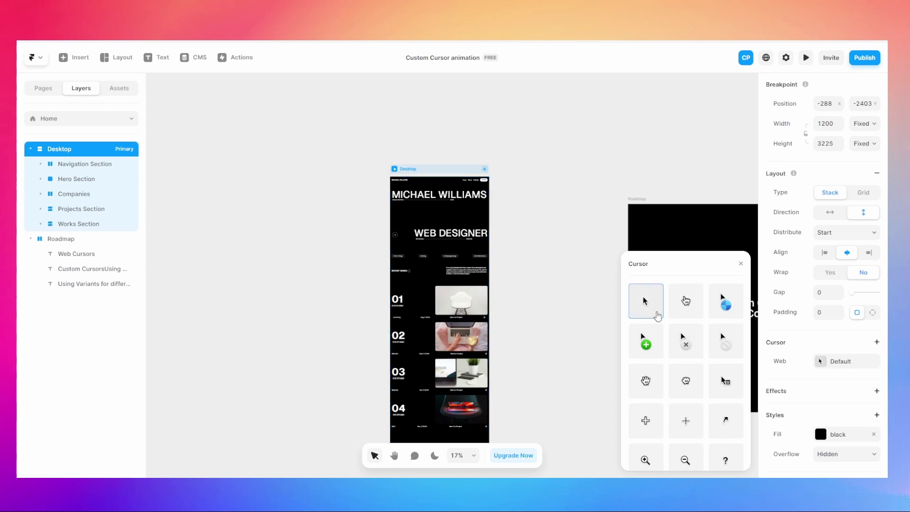
Change the Desktop's web cursor to Zoom Out and check it in the page preview
scroll(733, 394, down, 5)
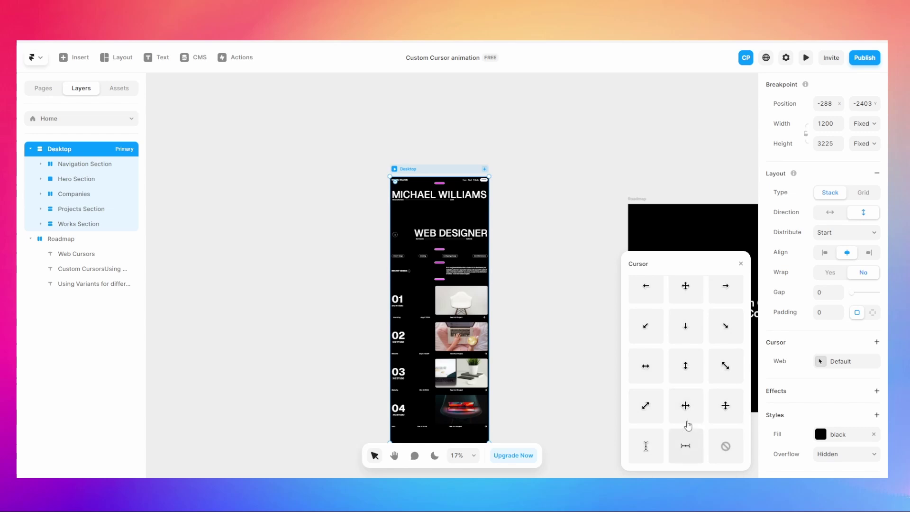
scroll(688, 425, up, 3)
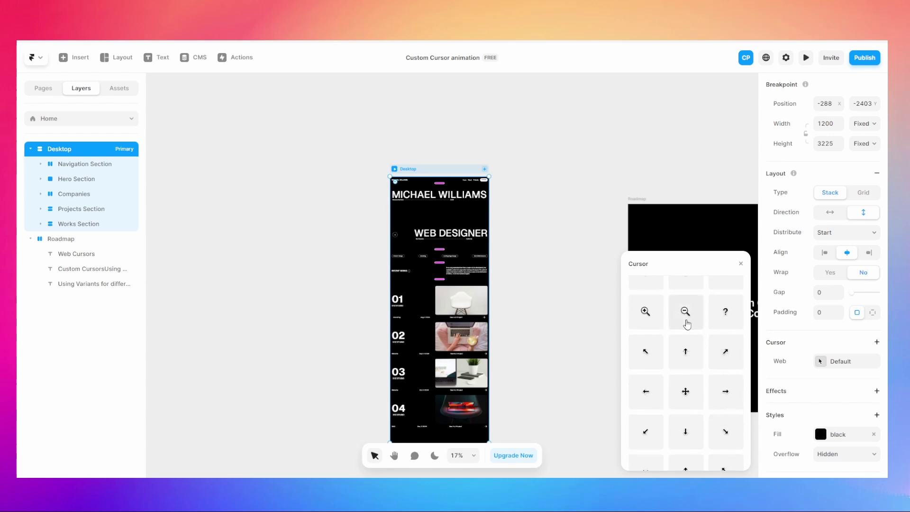
click(687, 322)
click(544, 168)
click(395, 169)
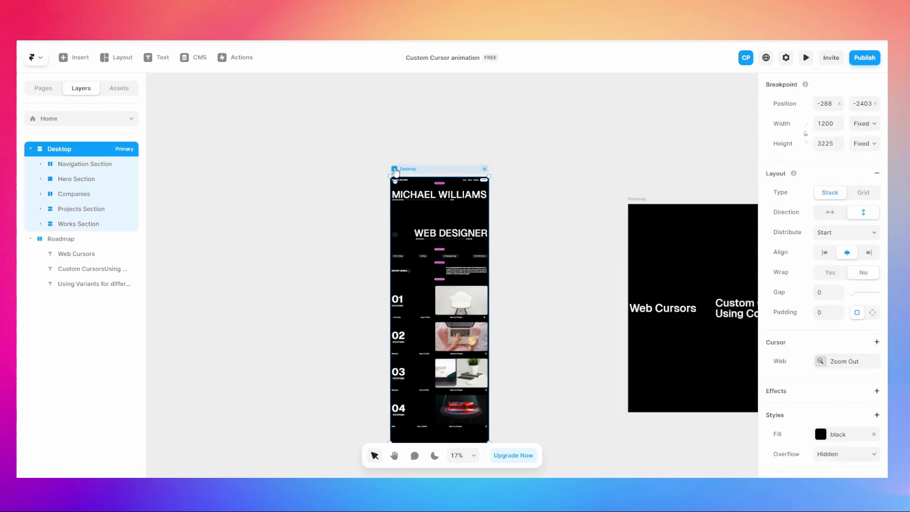
key(super+p)
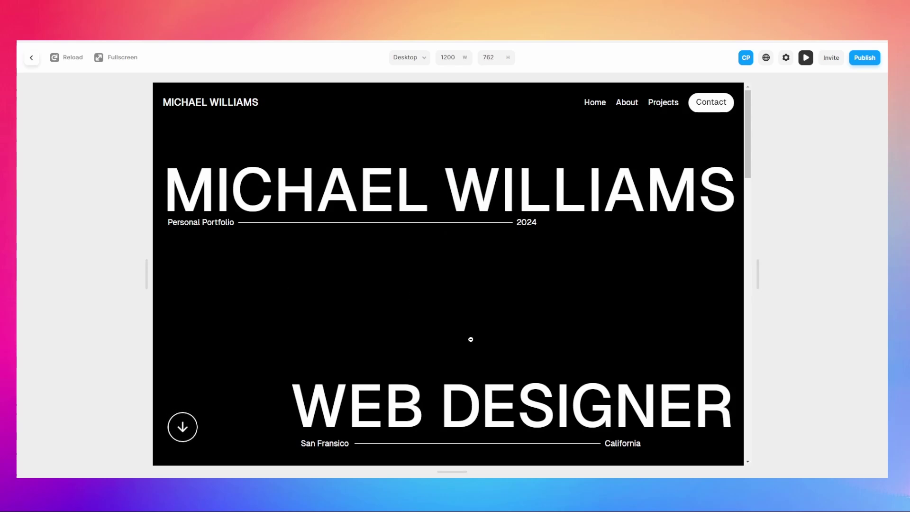
key(Escape)
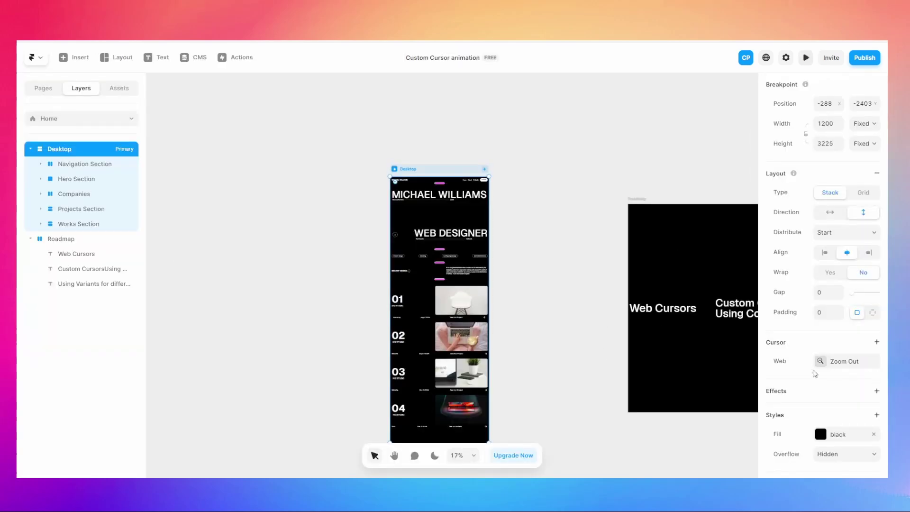
Set the Desktop's web cursor to Nwse Resize
click(822, 361)
scroll(721, 419, down, 3)
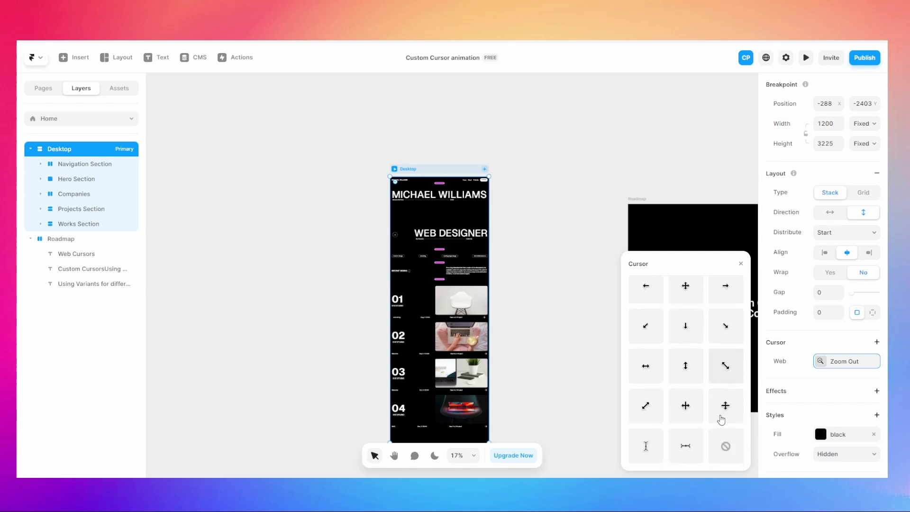
scroll(711, 417, up, 5)
scroll(706, 416, down, 5)
click(726, 365)
click(781, 339)
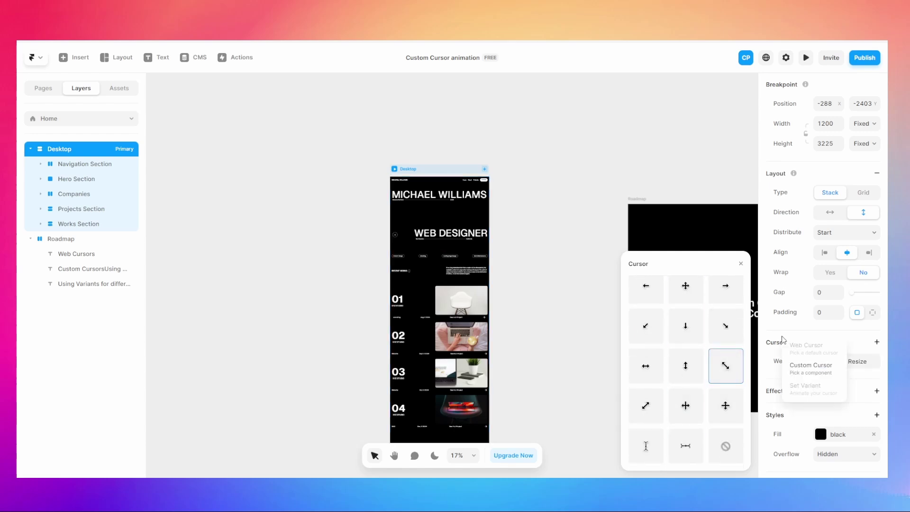
key(Escape)
Check the resize cursor in the page preview and remove the web cursor from the Desktop breakpoint
key(ctrl+p)
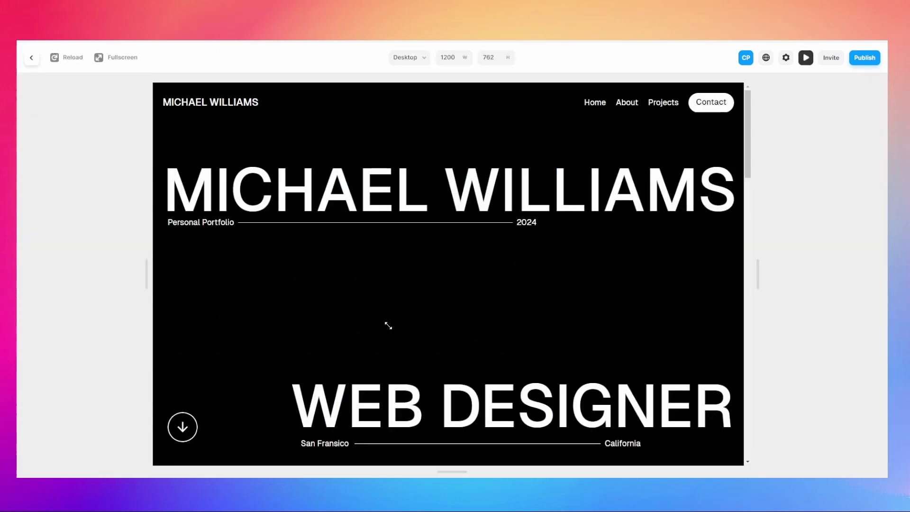
key(Escape)
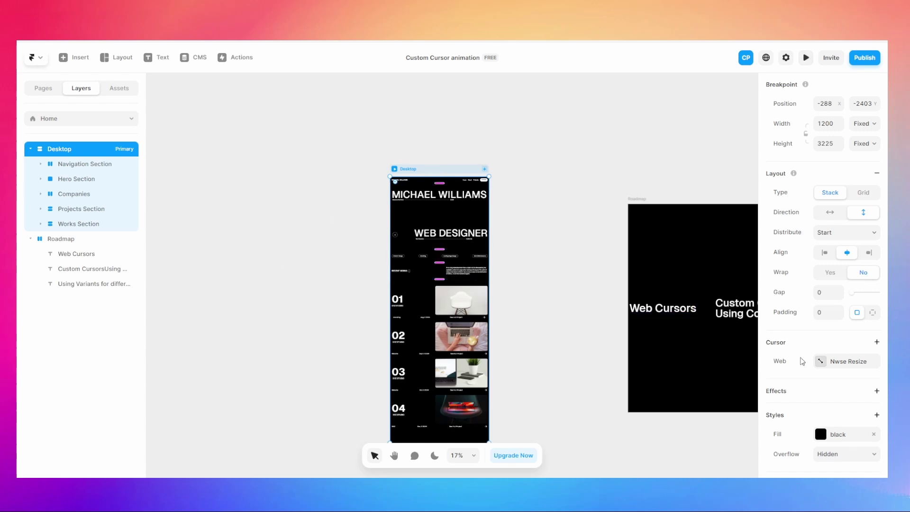
right_click(779, 361)
click(802, 404)
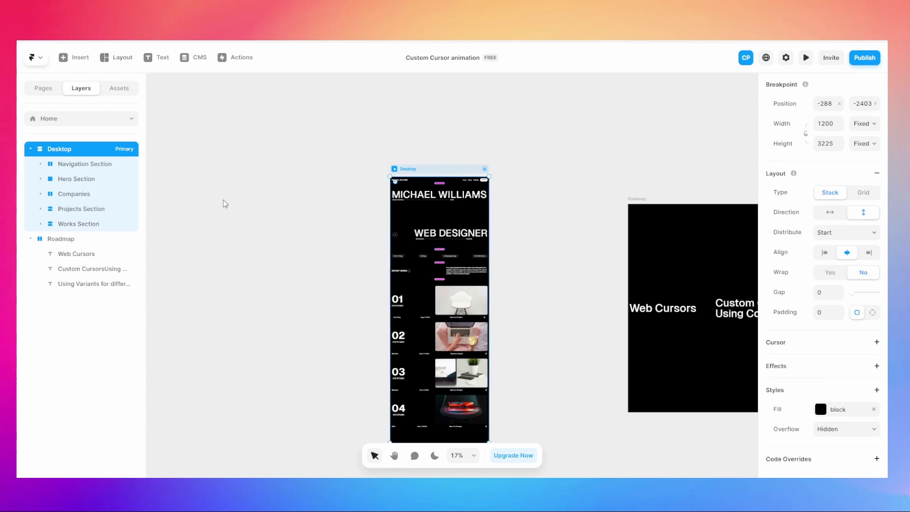
Draw a frame about 338 by 314 on the empty canvas beside the Desktop page and shift it slightly
key(f)
drag(220, 197, 249, 223)
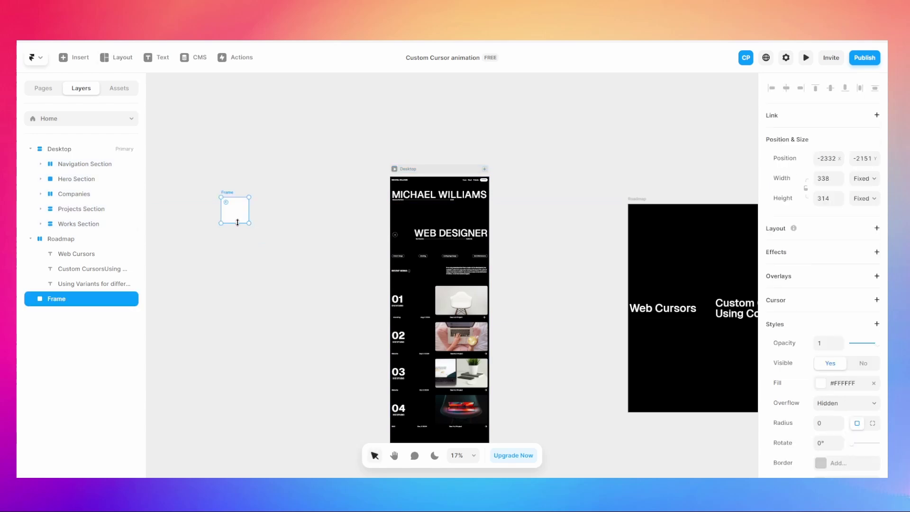
scroll(231, 221, up, 3)
drag(232, 203, 259, 227)
Set the new frame's width and height to 70
click(820, 182)
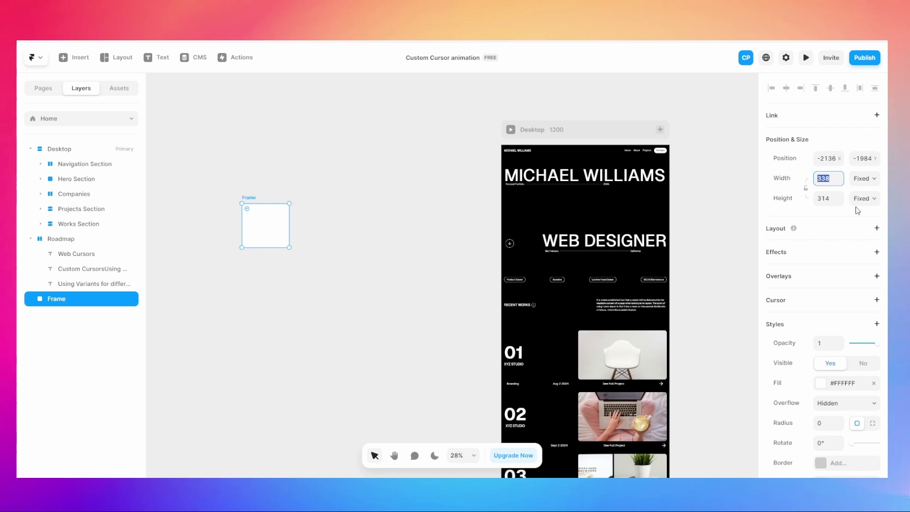
text(70)
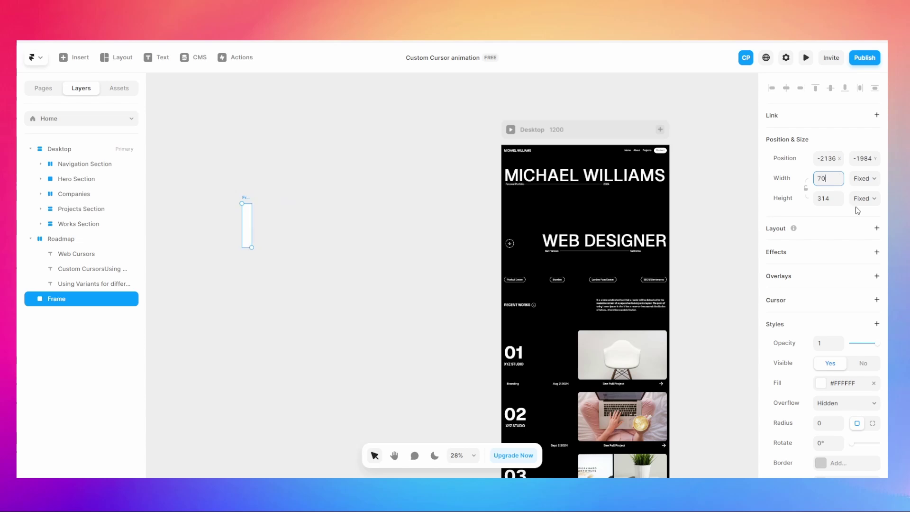
click(828, 201)
text(70)
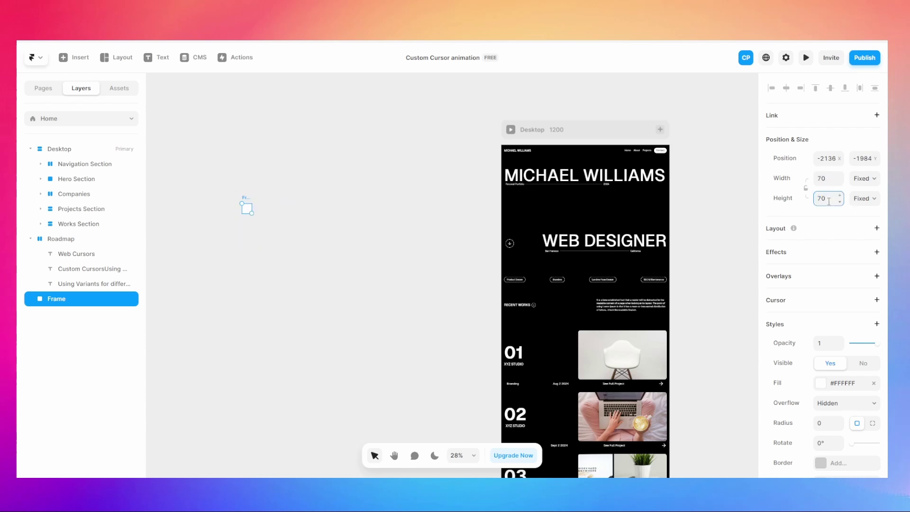
Turn the 70 by 70 frame into a component titled "Mouse componen"
click(212, 231)
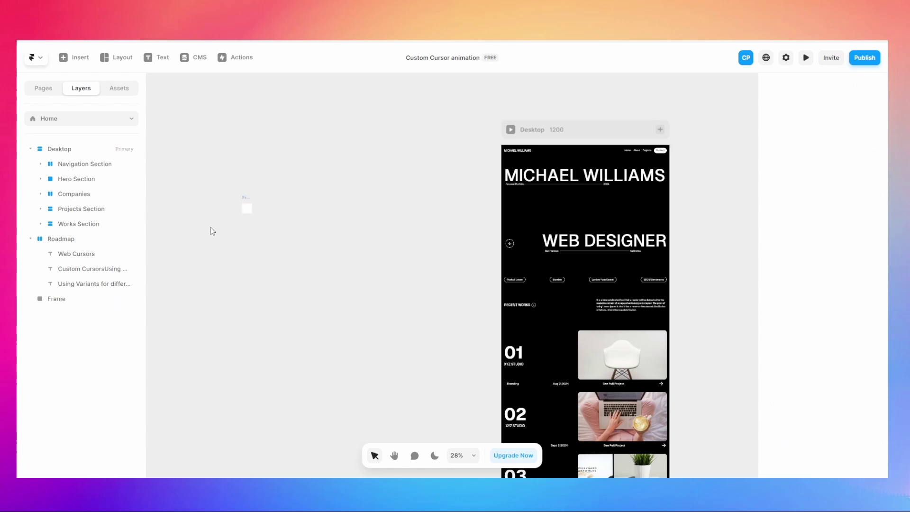
click(246, 208)
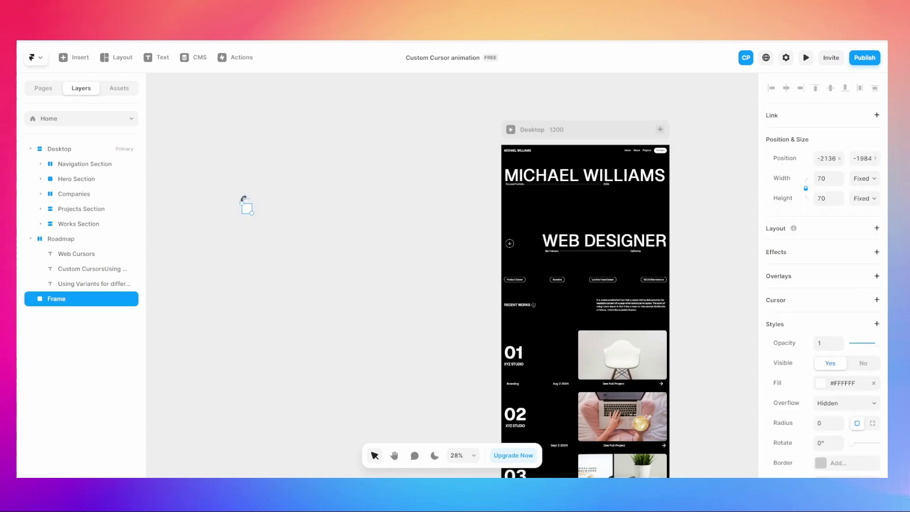
right_click(248, 211)
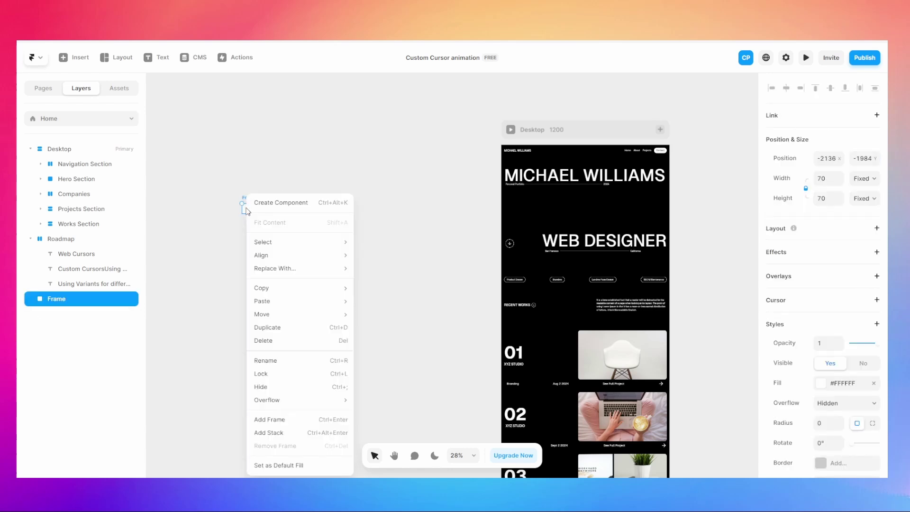
click(277, 212)
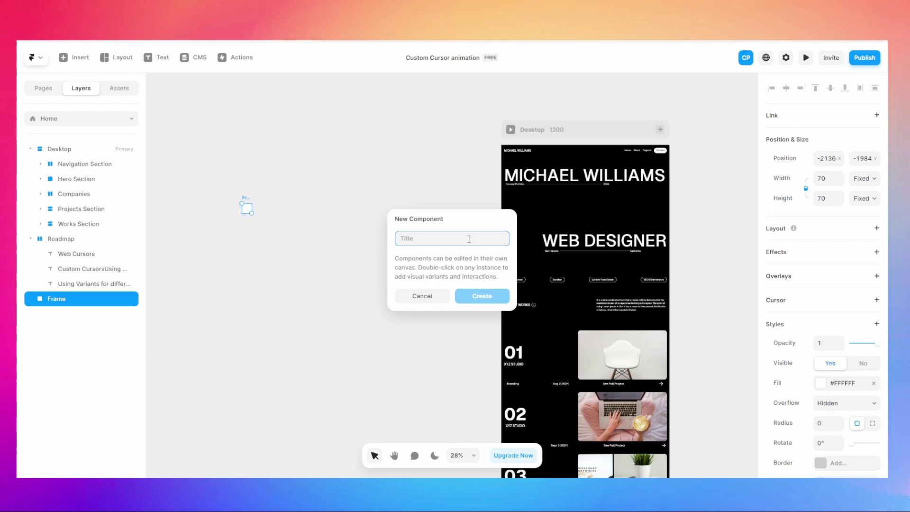
text(Muse)
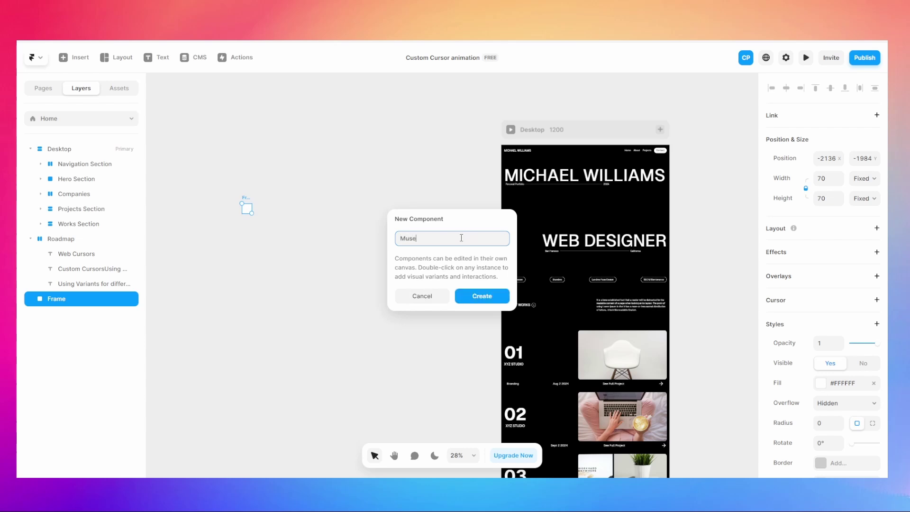
text(u)
key(BackSpace)
key(BackSpace)
text(M)
key(Return)
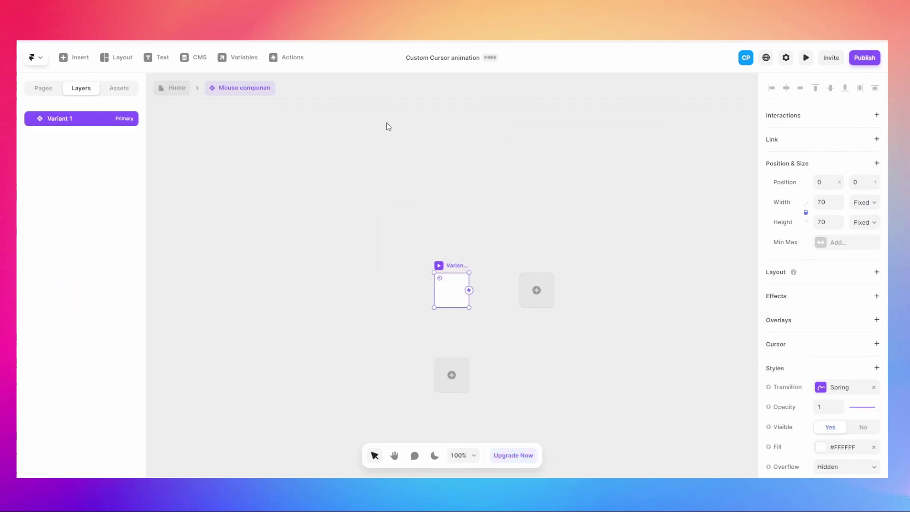
Correct the component's name to "Mouse component"
click(245, 90)
click(247, 93)
click(248, 94)
click(238, 112)
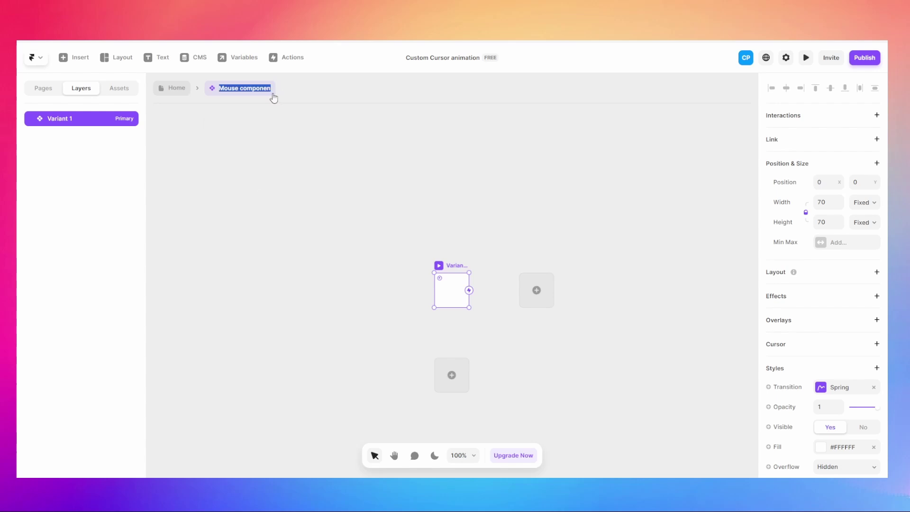
click(271, 92)
key(Return)
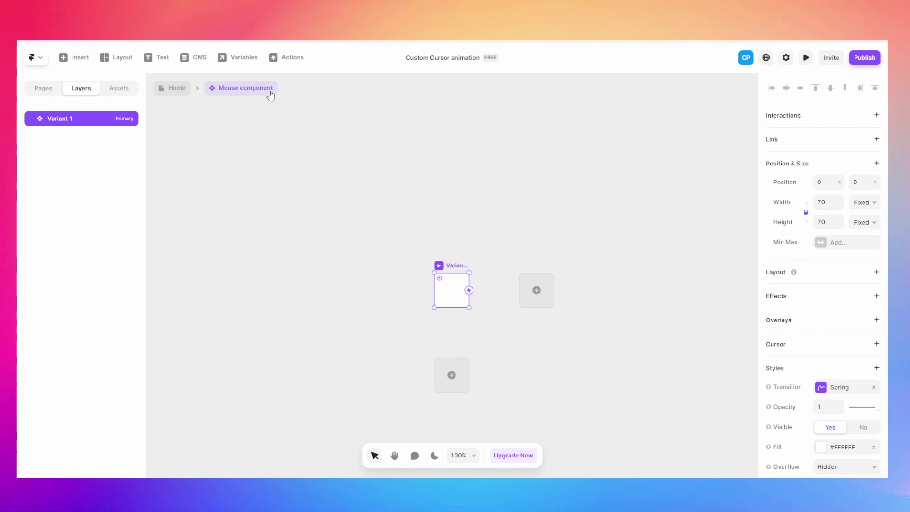
click(368, 224)
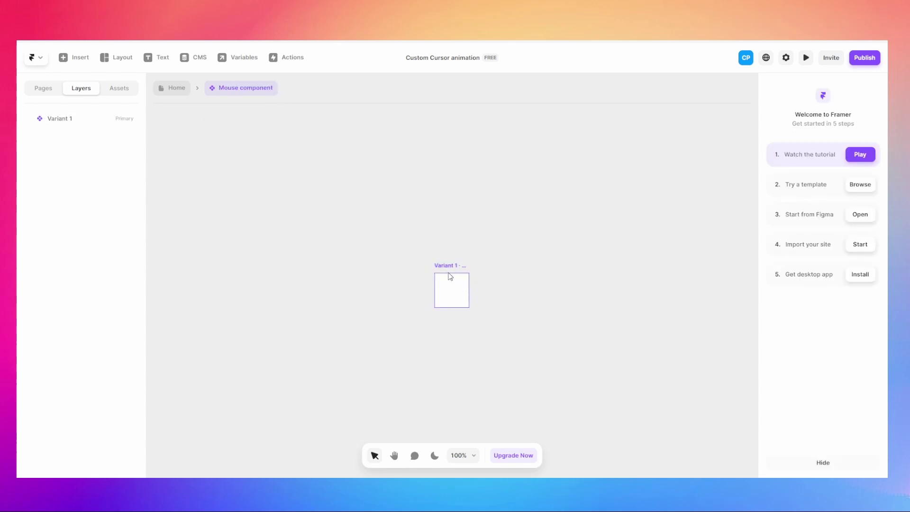
Move the primary variant to position -71, -83 on the component canvas and rename it "mouse 1"
click(451, 275)
scroll(805, 282, down, 3)
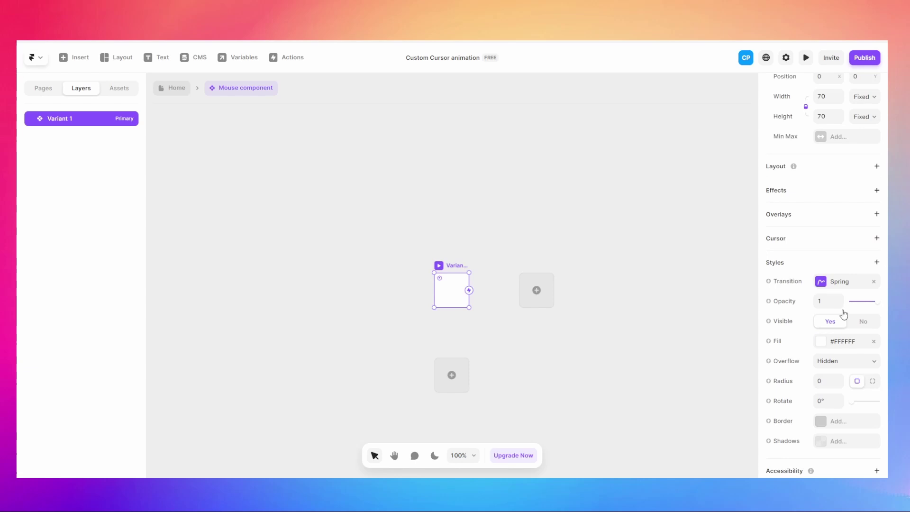
drag(445, 289, 408, 247)
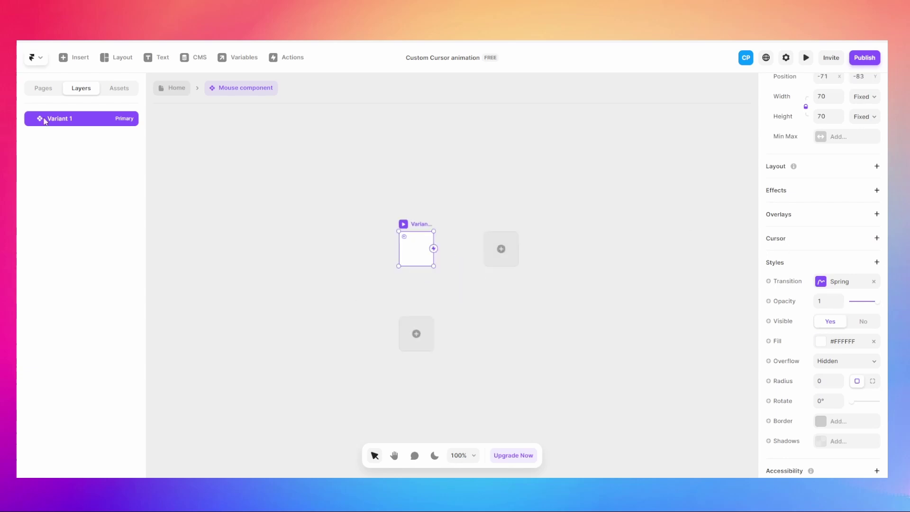
double_click(79, 121)
text(mous)
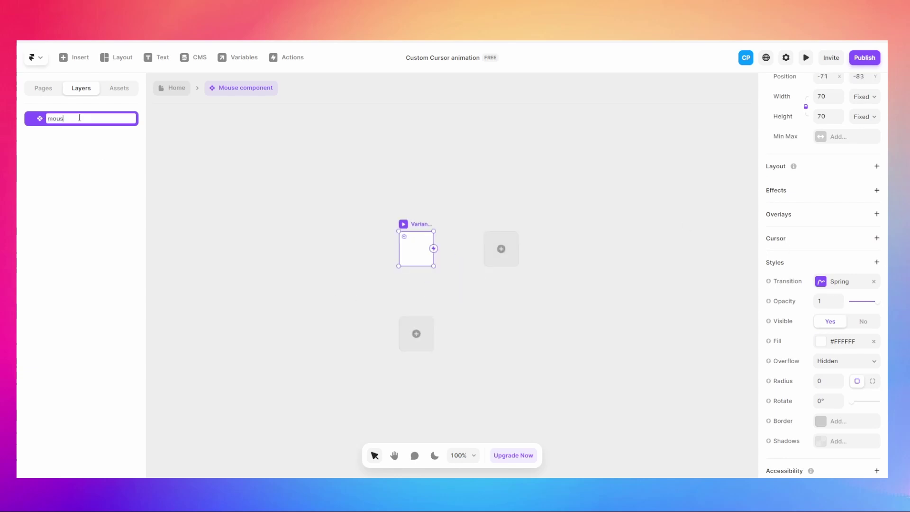
text(e 1)
key(Return)
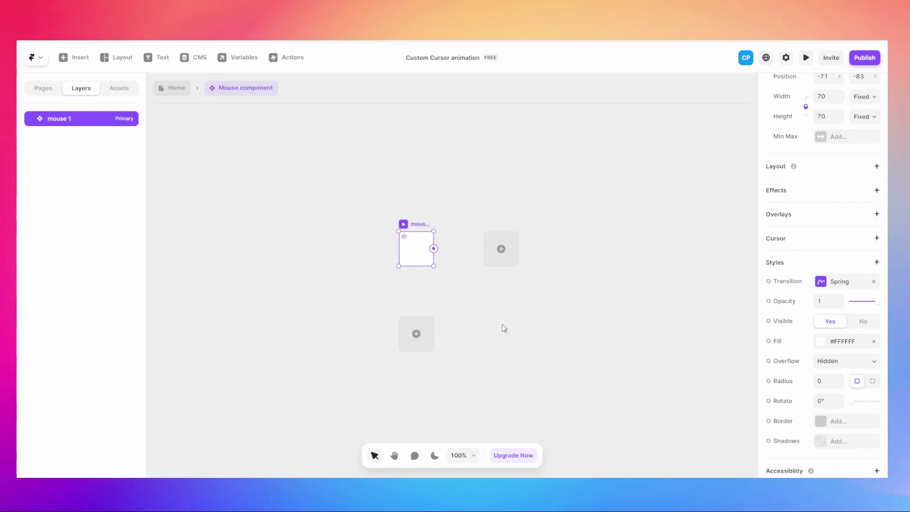
Replace the word "mouse" in the primary variant's name so it reads "cursor 1"
scroll(860, 275, down, 2)
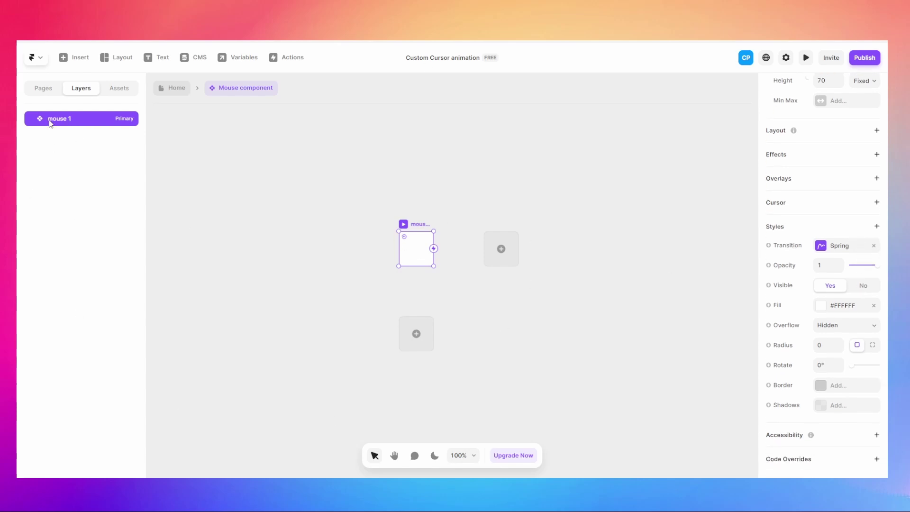
double_click(63, 119)
click(66, 118)
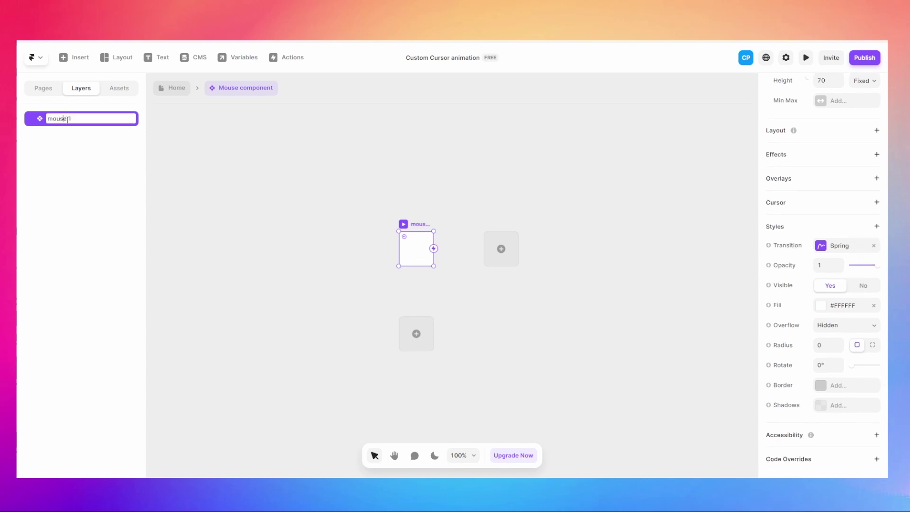
drag(67, 119, 46, 122)
text(cursor)
key(Return)
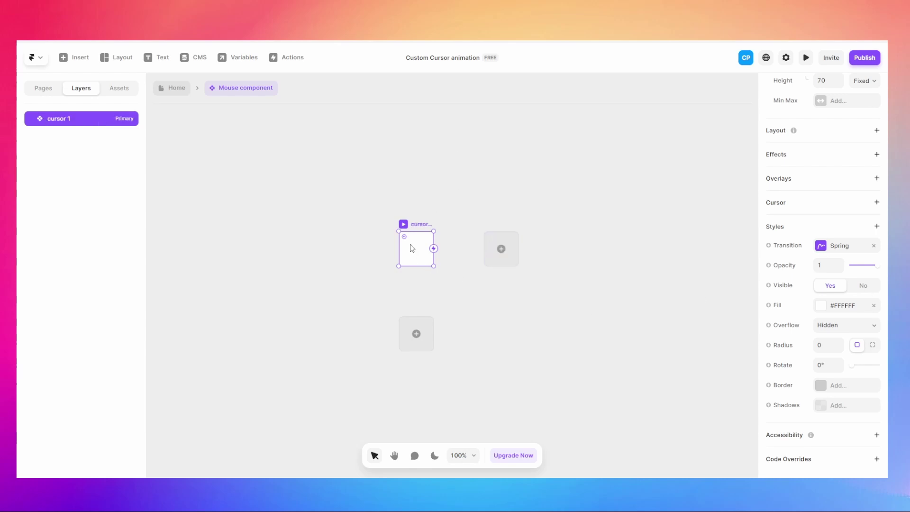
Round the cursor 1 variant into a circle with radius 35 and add a solid #222222 border of width 1
drag(404, 237, 431, 268)
click(453, 300)
click(412, 251)
click(829, 350)
click(823, 386)
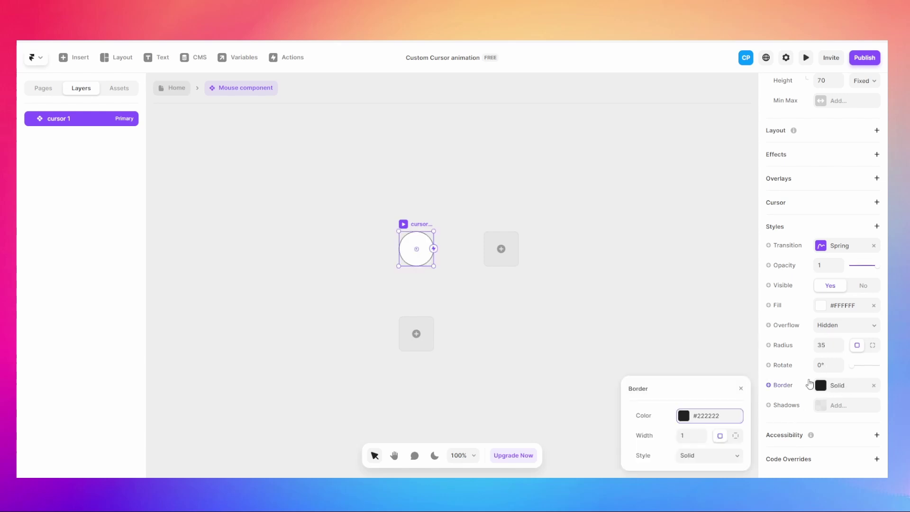
Add an outside box shadow to cursor 1 using the black color style, with Y 2 and blur 10
click(820, 406)
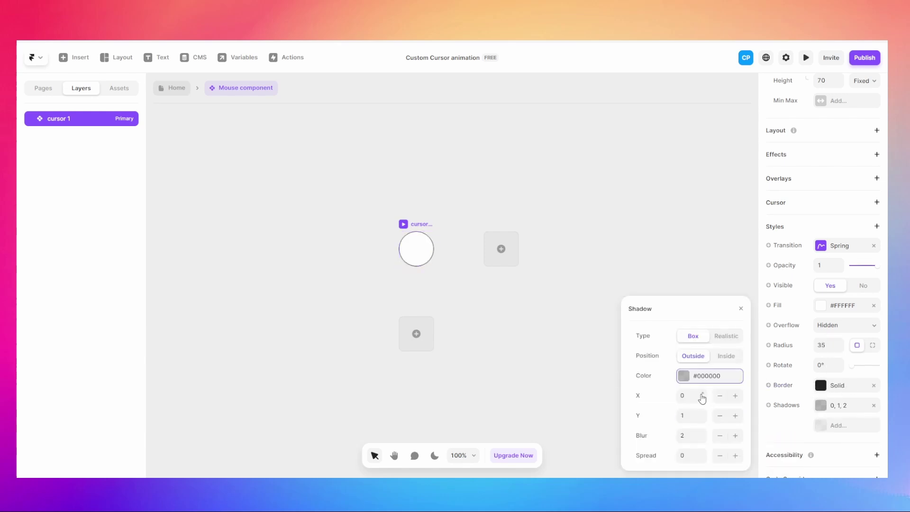
click(683, 376)
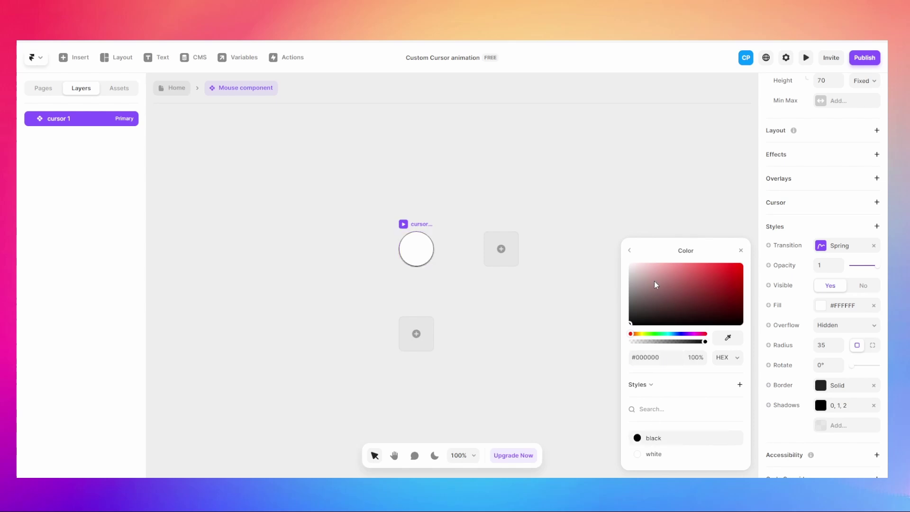
click(653, 437)
click(692, 415)
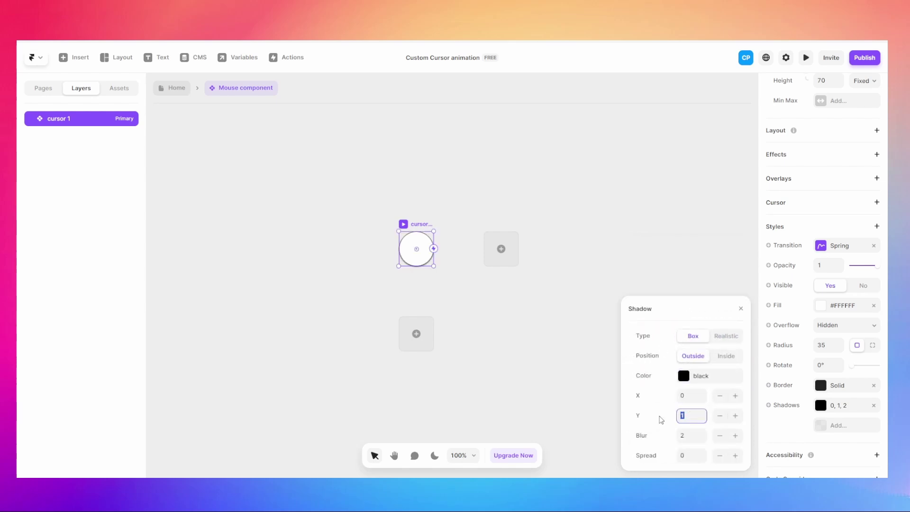
text(2)
key(Return)
click(693, 432)
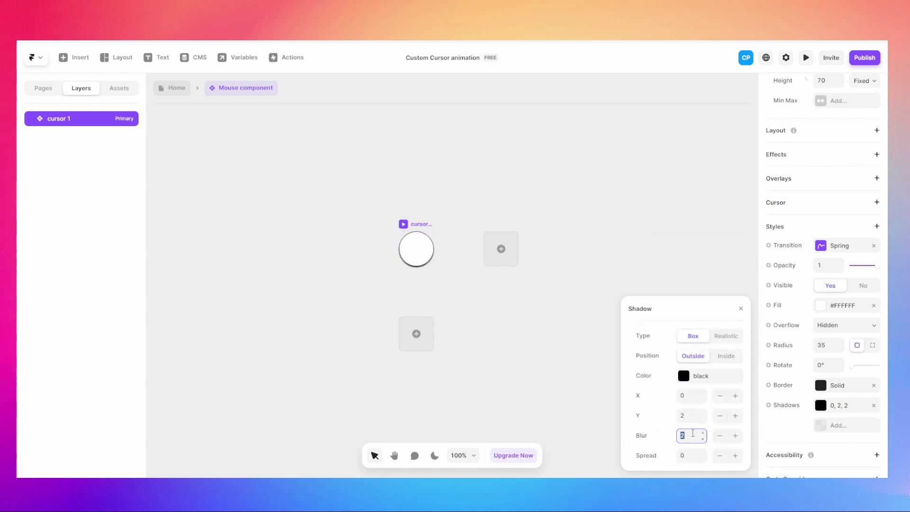
key(Return)
click(438, 279)
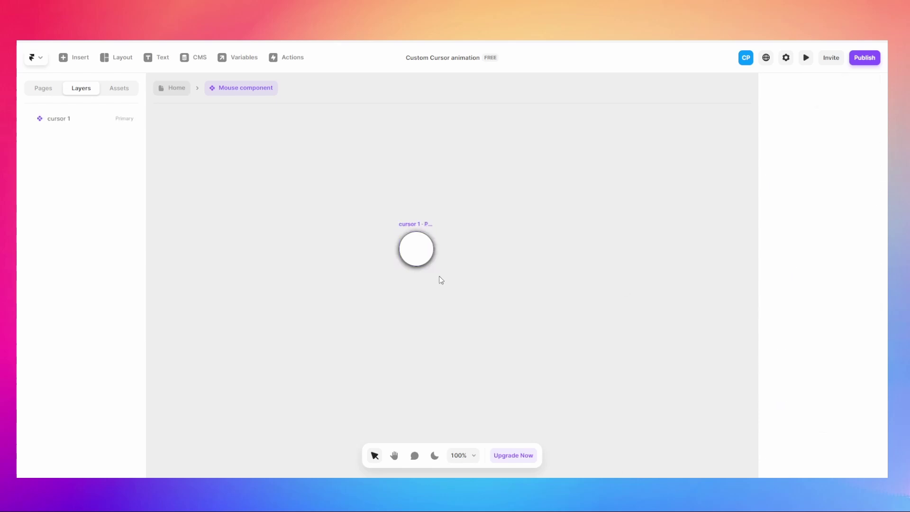
Change the cursor 1 shadow color to the white color style
click(430, 264)
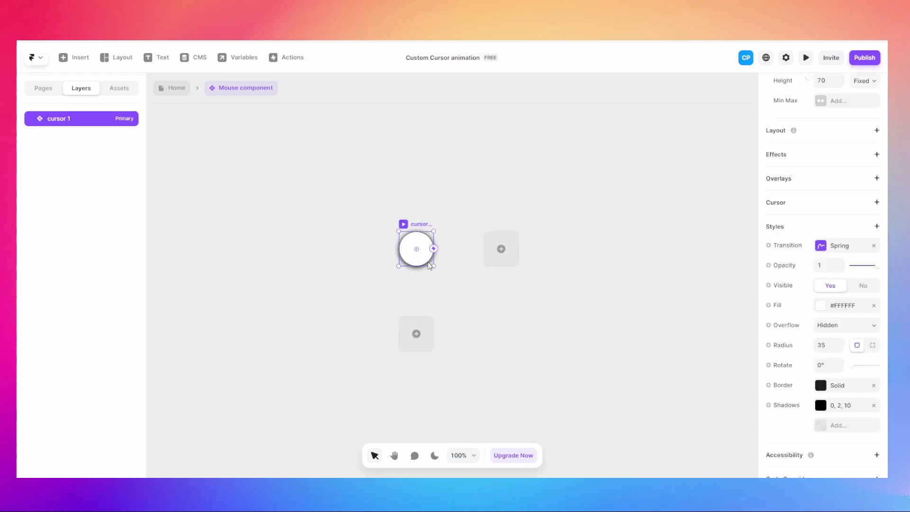
click(827, 404)
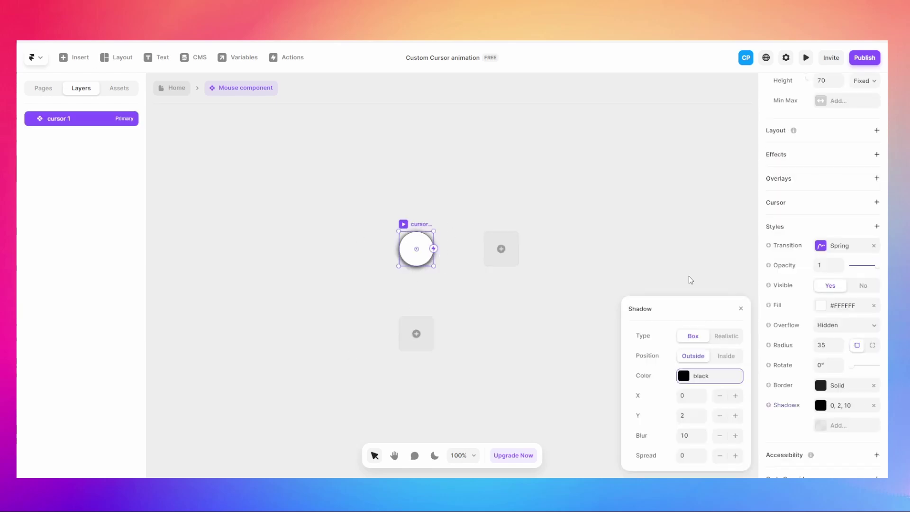
click(692, 381)
click(654, 454)
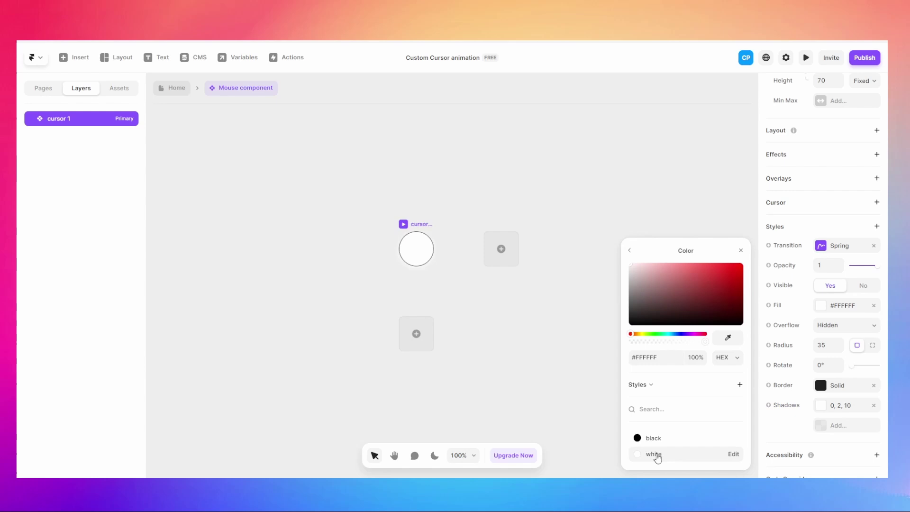
click(448, 259)
Return to the Home page and give the Desktop breakpoint a custom cursor that uses Mouse component
click(182, 94)
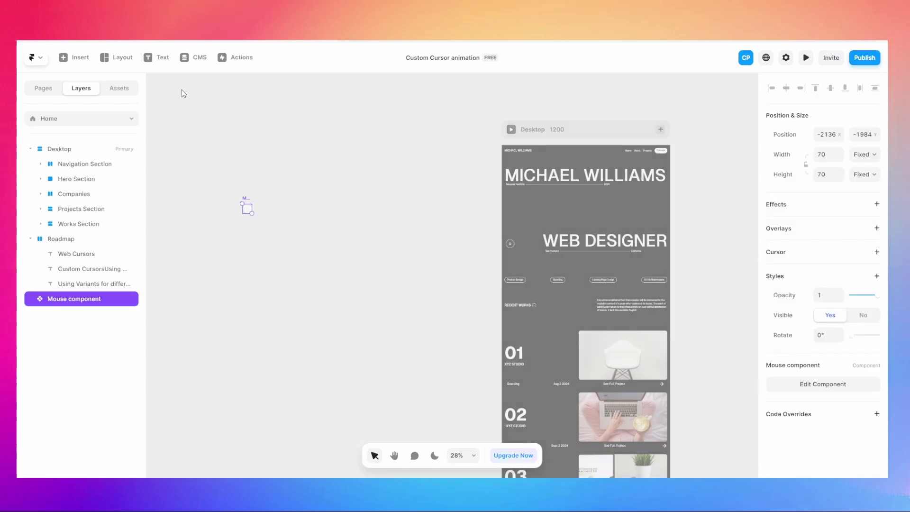
scroll(402, 113, right, 3)
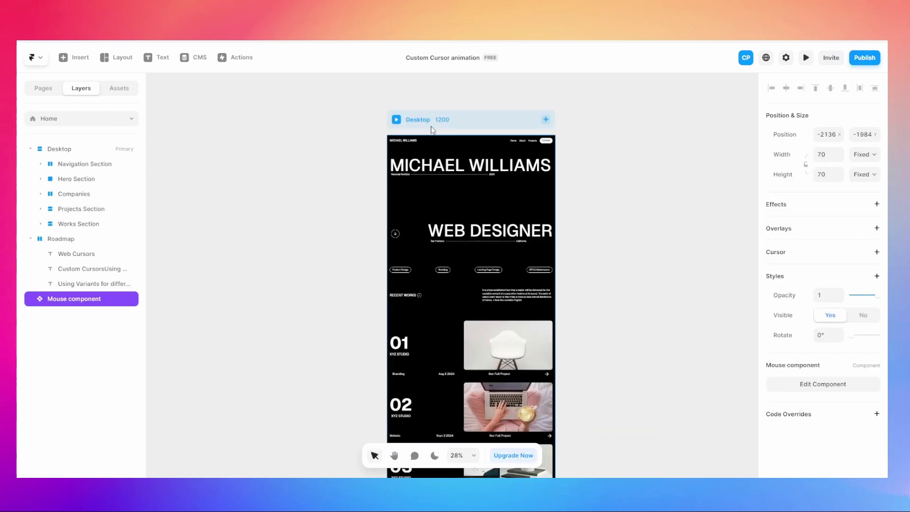
click(411, 120)
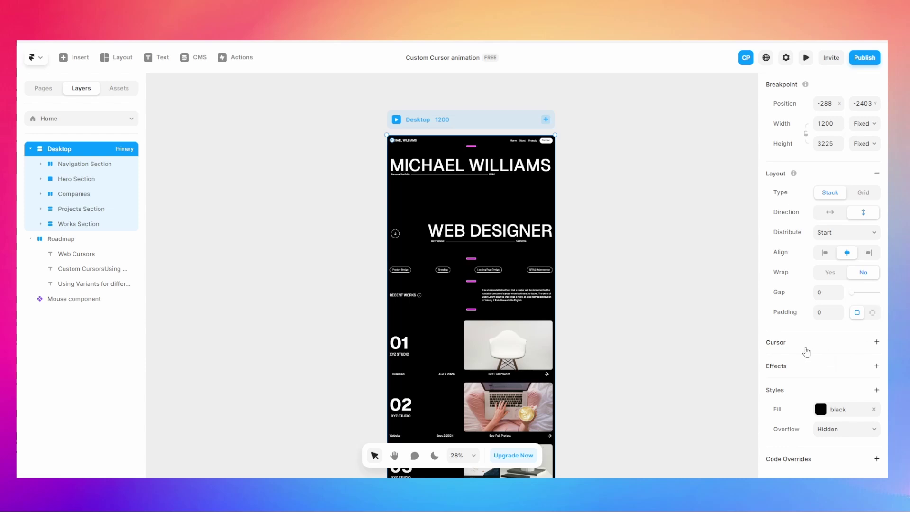
click(877, 343)
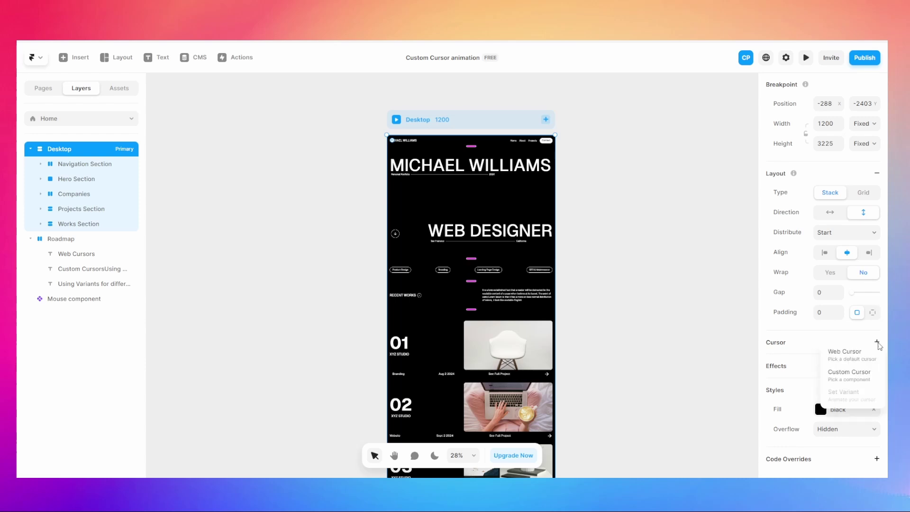
click(867, 375)
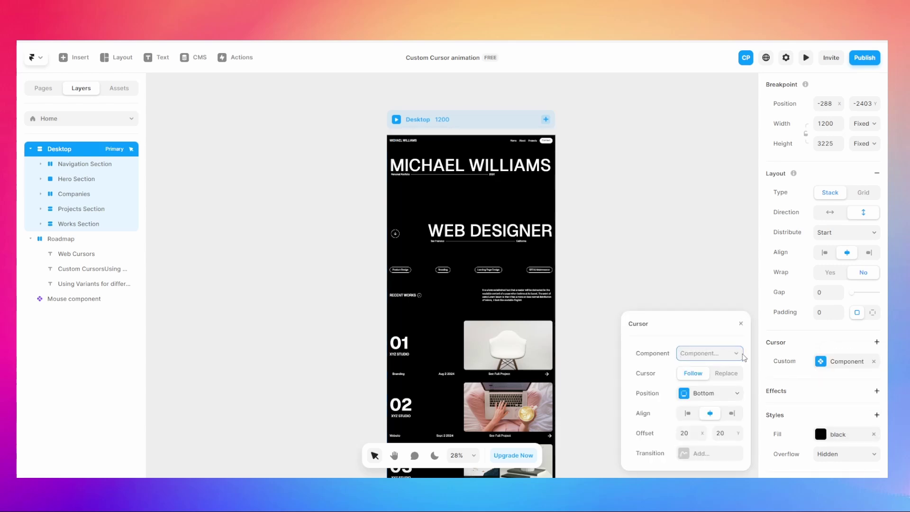
click(742, 357)
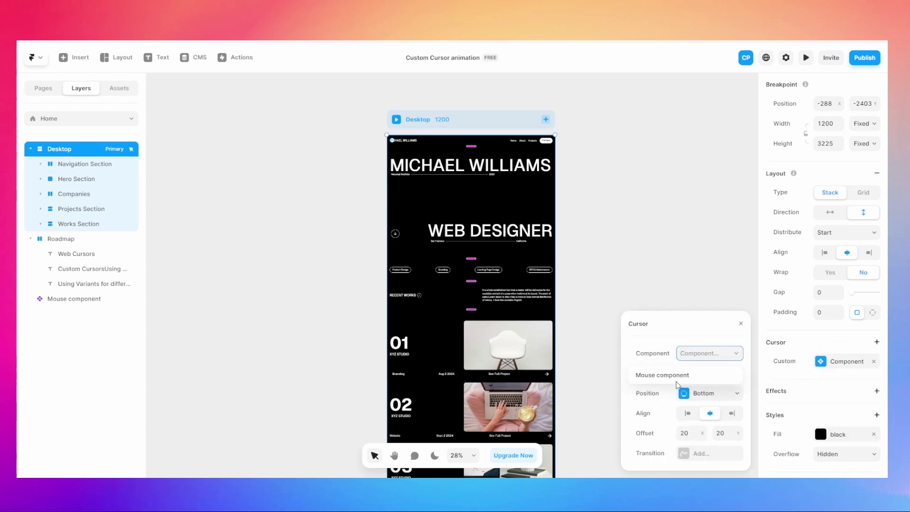
click(670, 381)
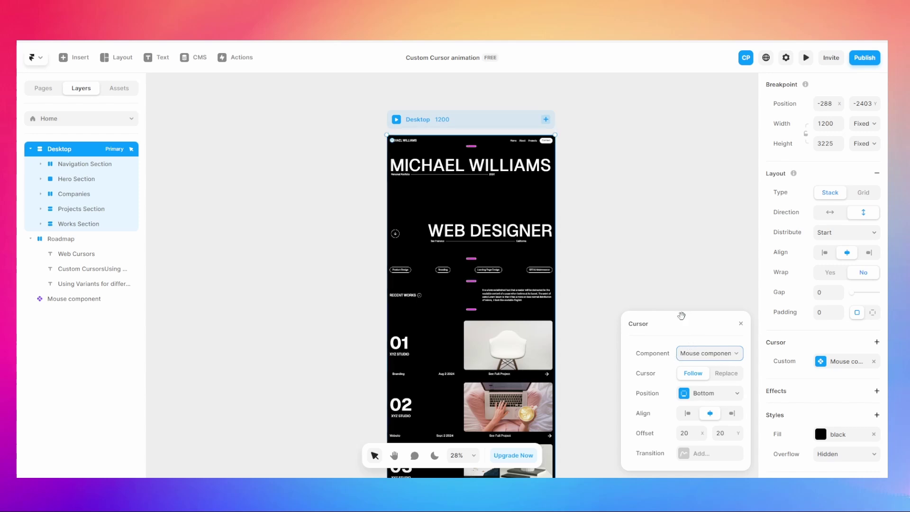
drag(682, 329, 679, 254)
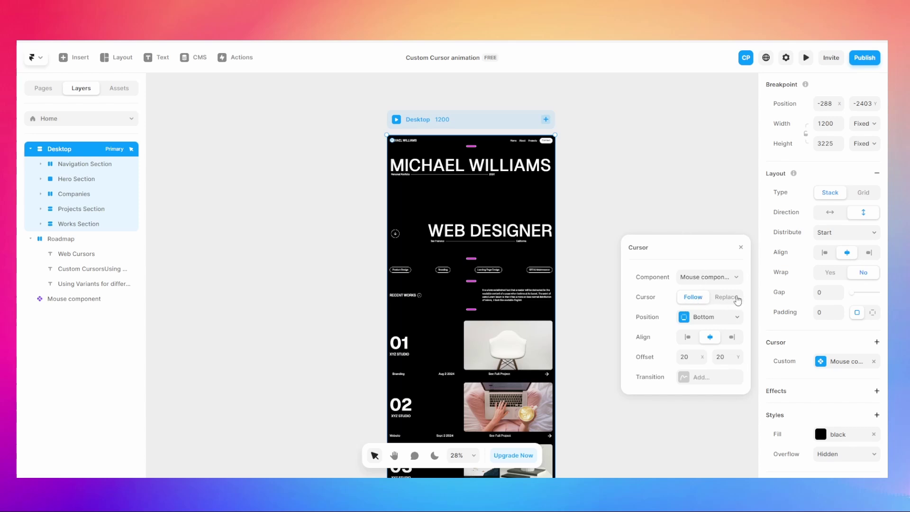
click(652, 177)
Preview the Desktop page to check how the custom circle cursor follows the pointer
click(421, 119)
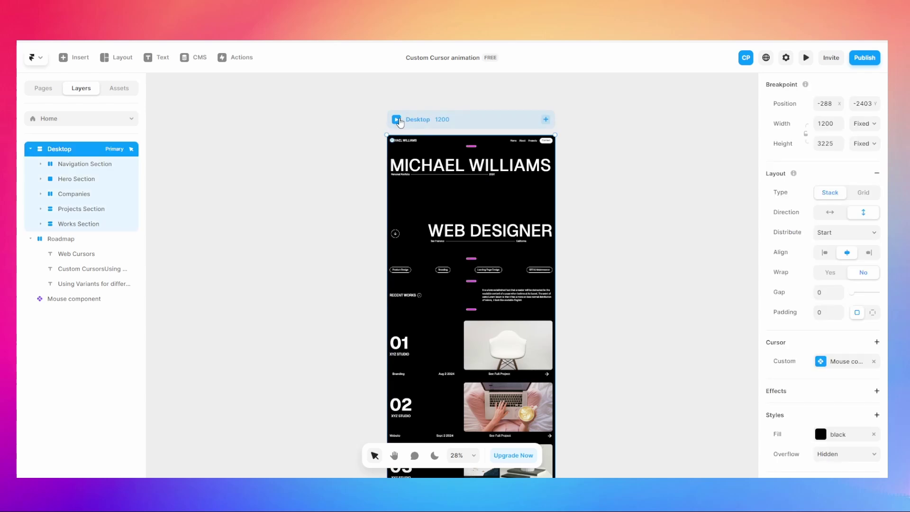
click(396, 119)
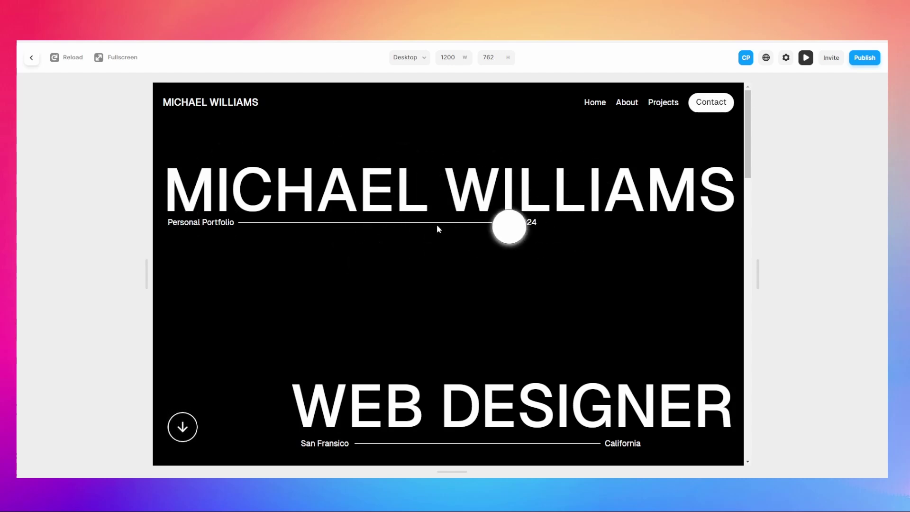
Set the Desktop breakpoint's custom cursor to Replace and preview the page
click(806, 57)
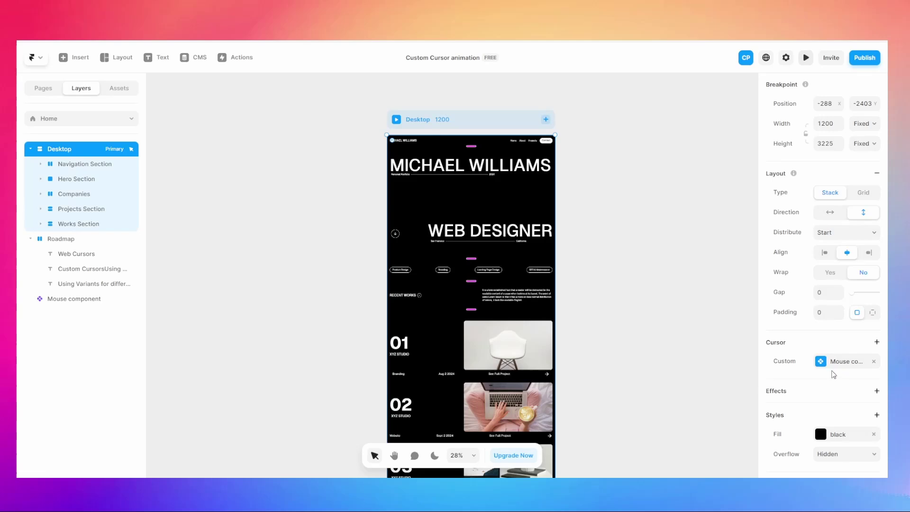
click(846, 361)
click(718, 374)
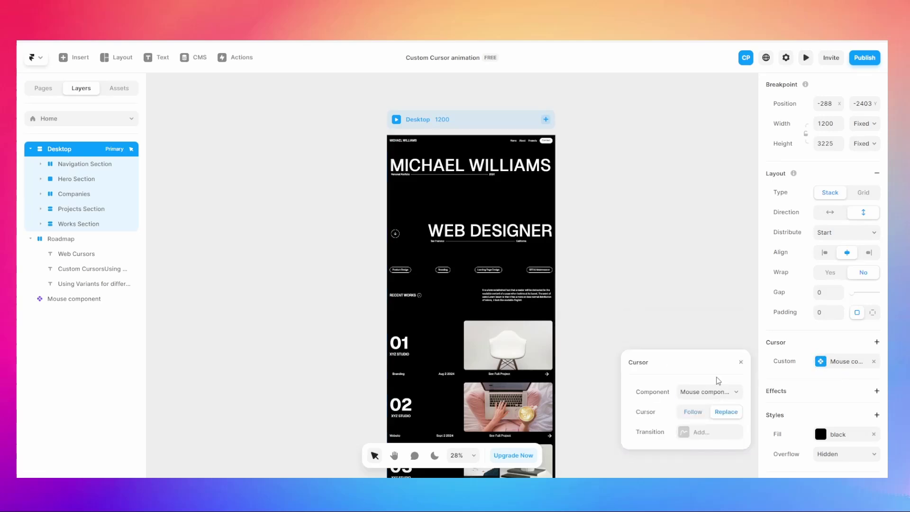
click(579, 146)
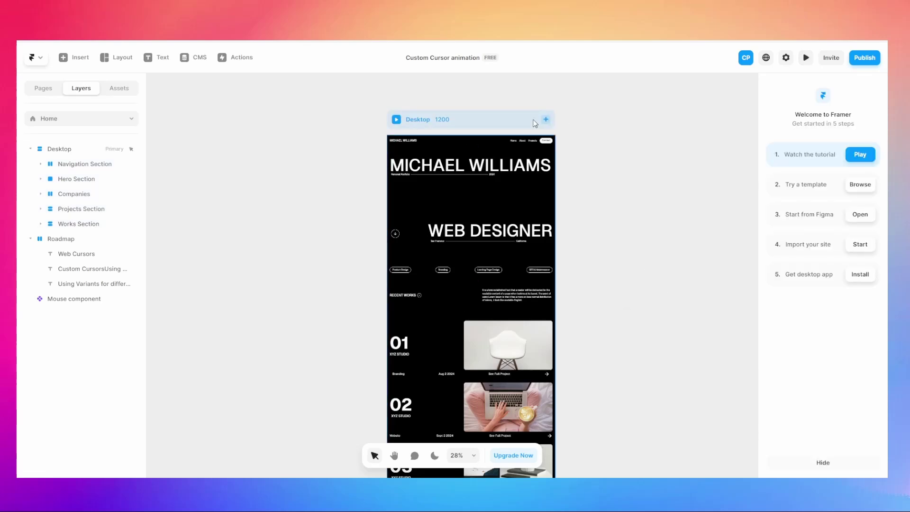
click(395, 120)
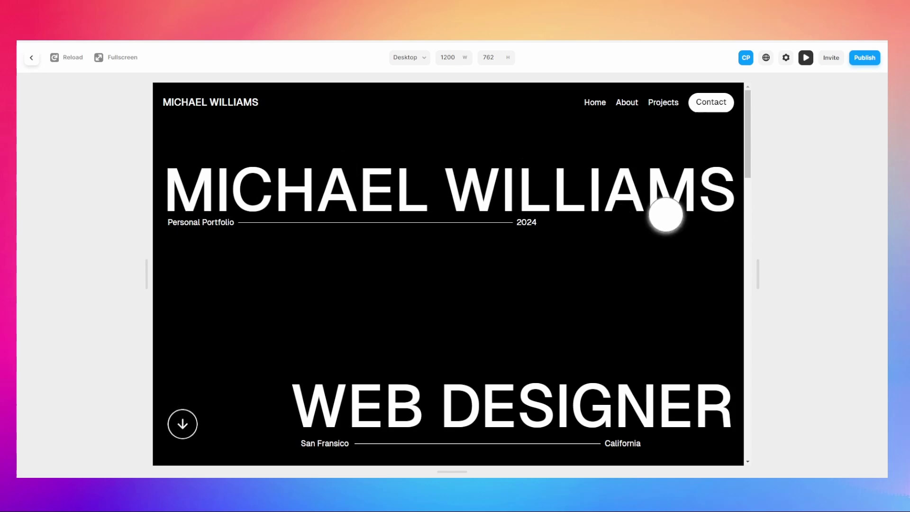
Add a transition with stiffness 150 to the Desktop breakpoint's custom cursor and preview the page
click(806, 58)
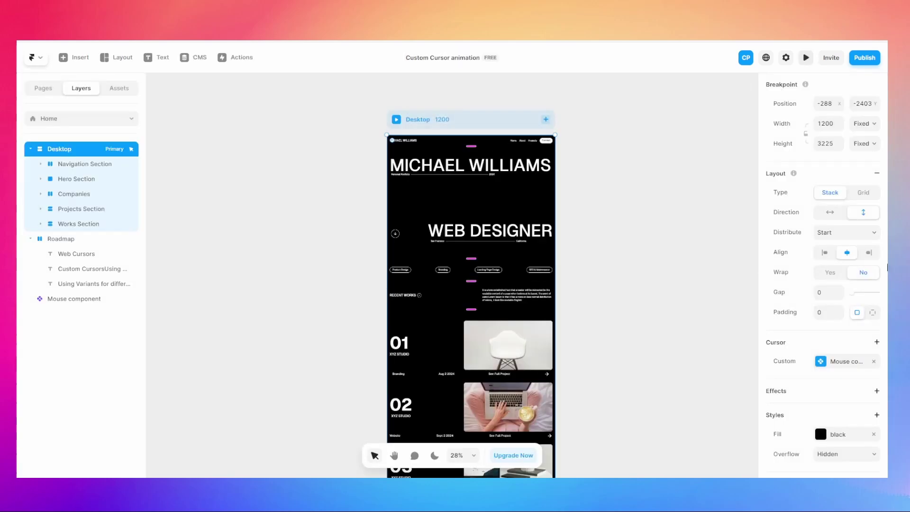
click(834, 363)
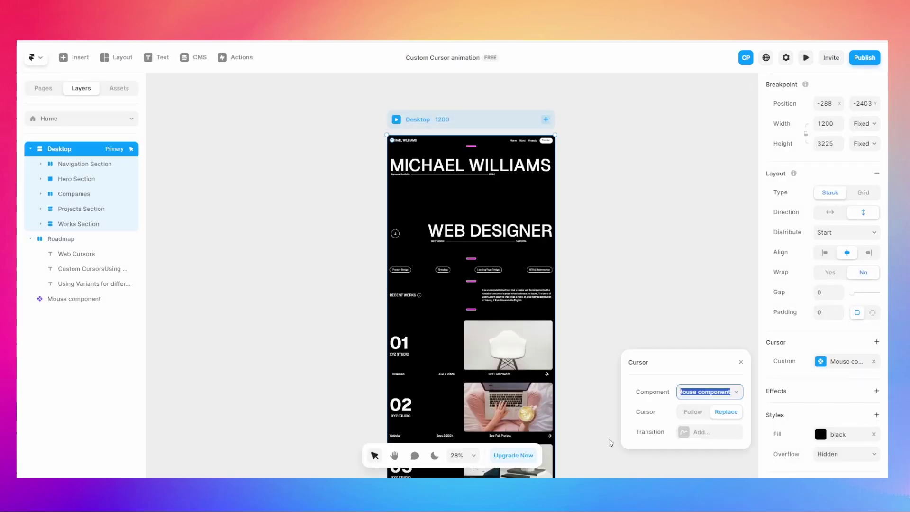
click(694, 433)
click(695, 433)
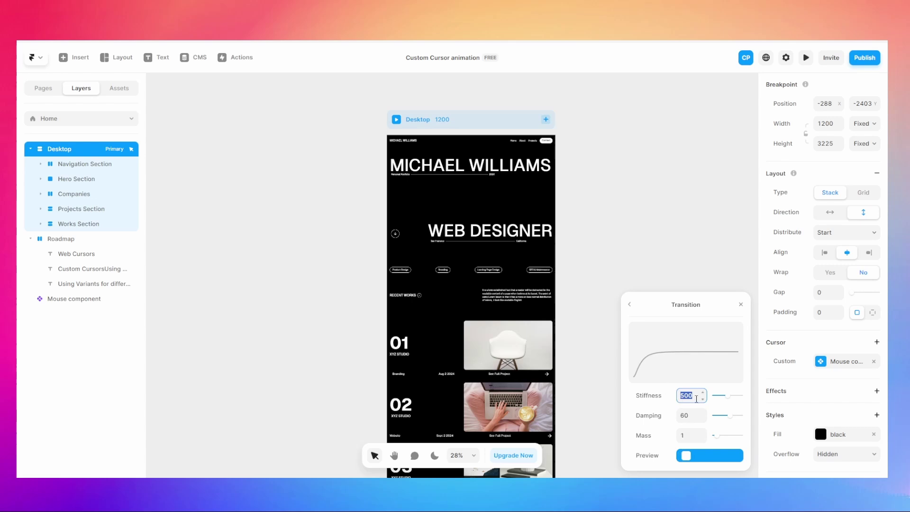
key(Return)
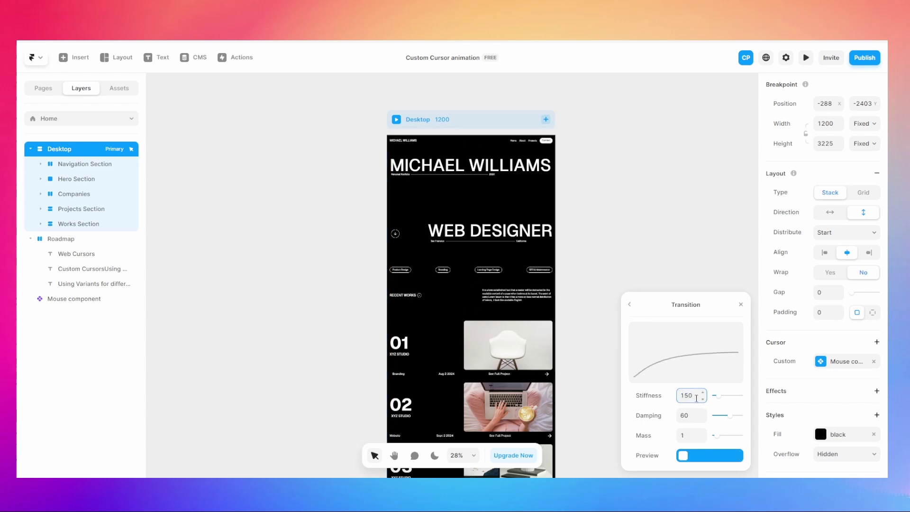
click(662, 275)
click(451, 126)
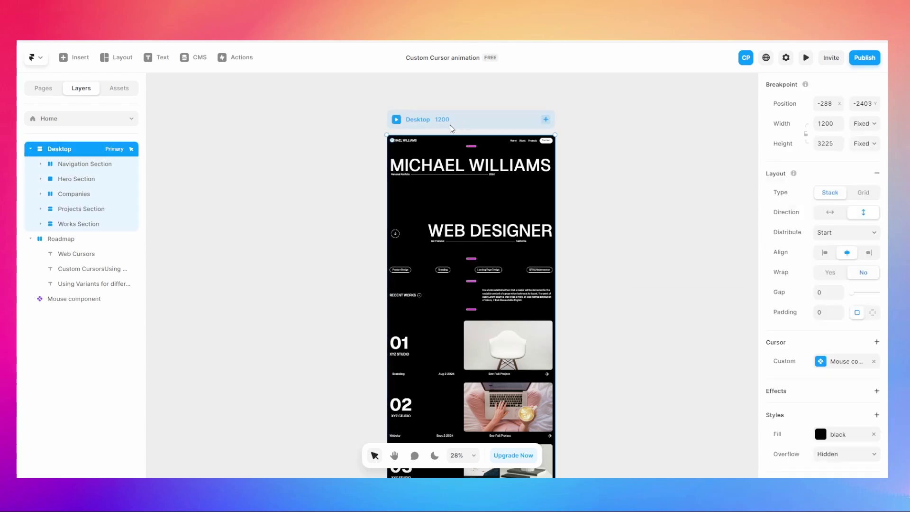
click(396, 121)
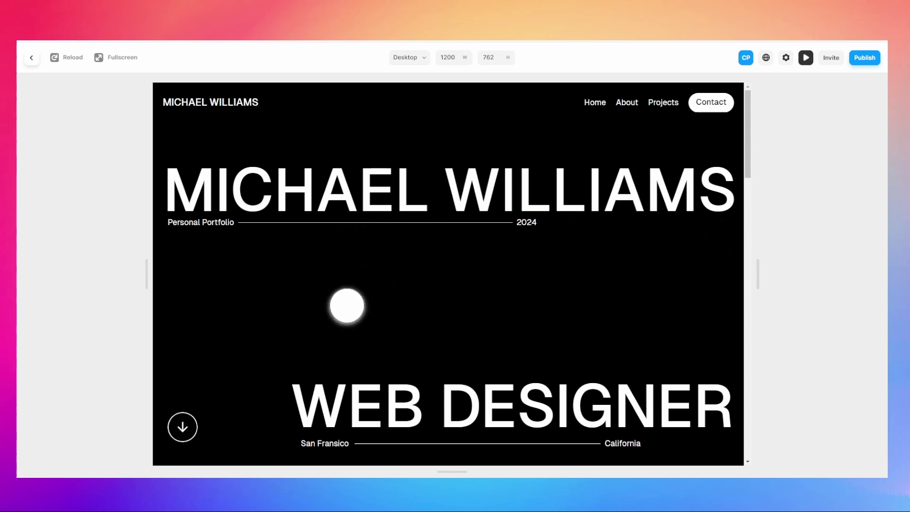
Remove the transition from the Desktop breakpoint's custom cursor and preview the page without it
click(805, 65)
click(816, 371)
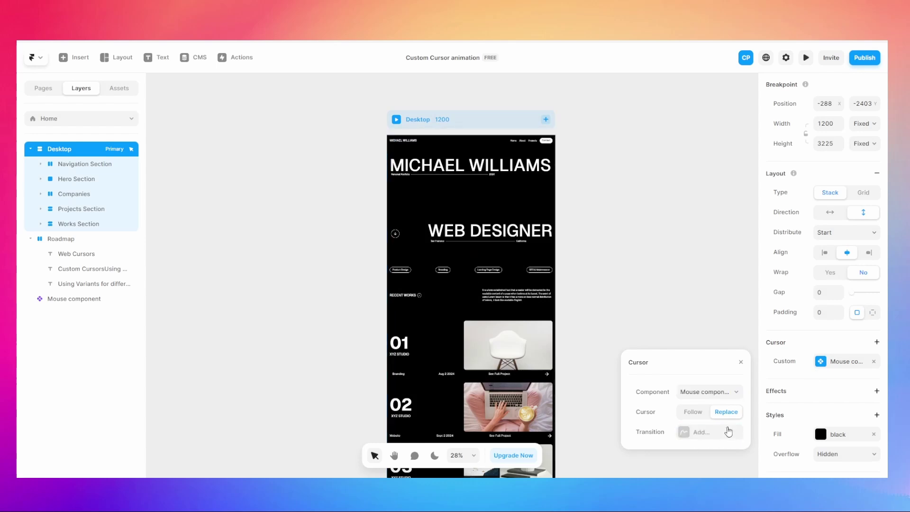
click(741, 199)
click(412, 119)
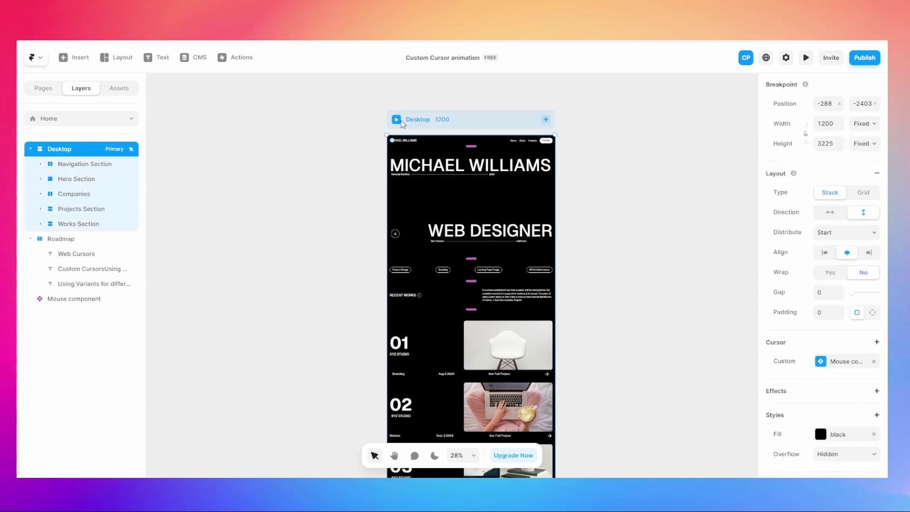
click(396, 119)
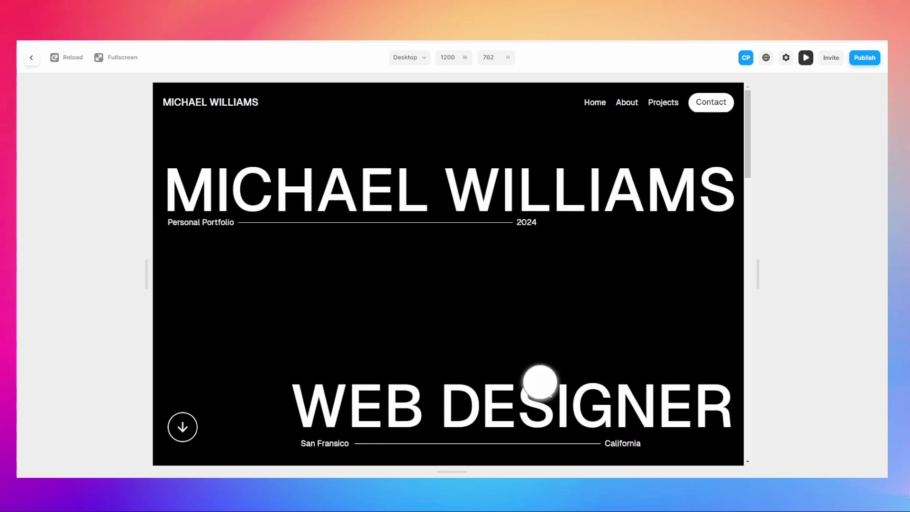
Leave the preview and open Mouse component for editing
click(807, 57)
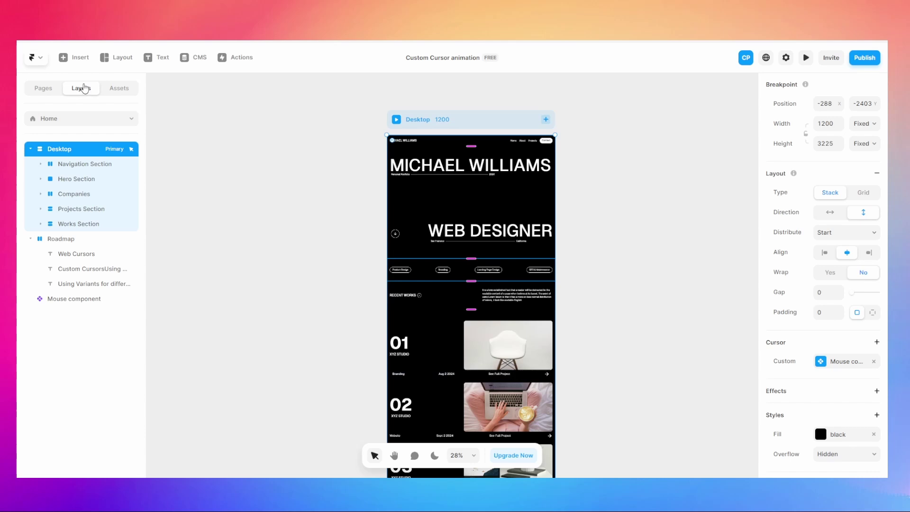
click(113, 90)
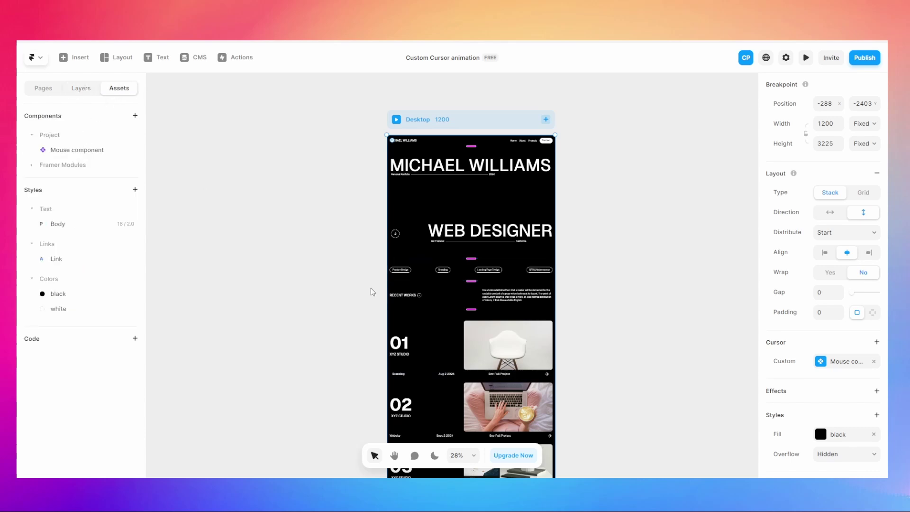
click(82, 91)
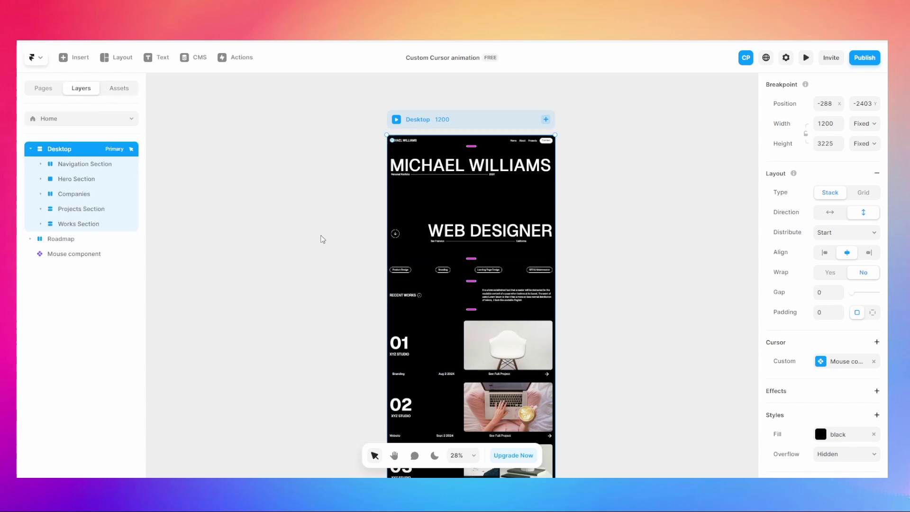
click(79, 255)
scroll(291, 260, down, 3)
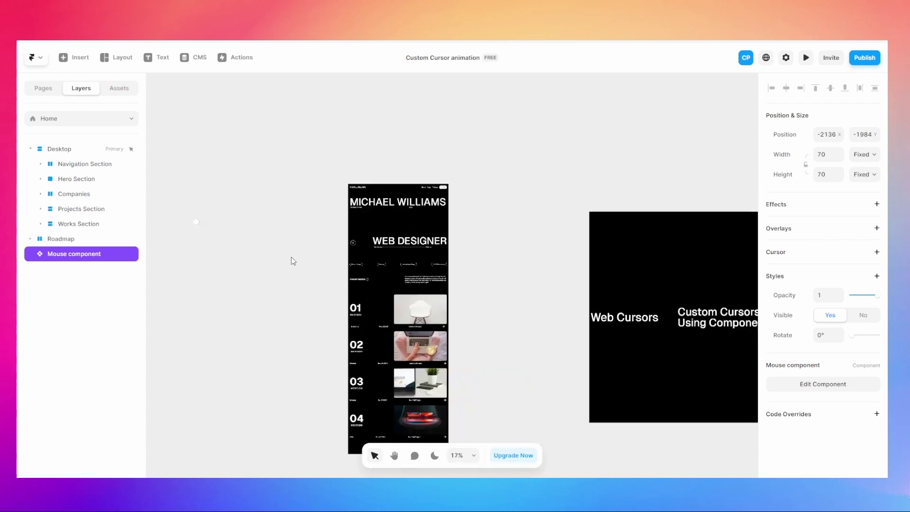
double_click(195, 223)
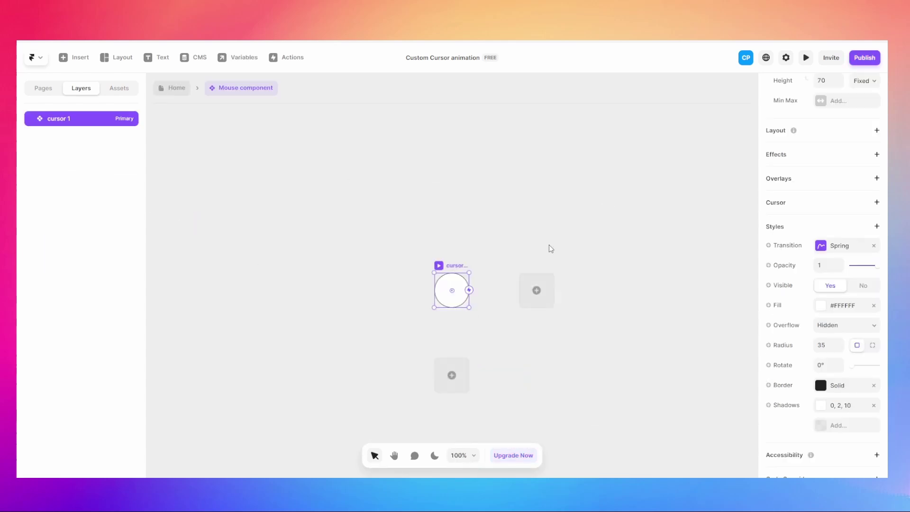
Add two variants beside cursor 1 in Mouse component
click(528, 333)
click(456, 268)
click(535, 291)
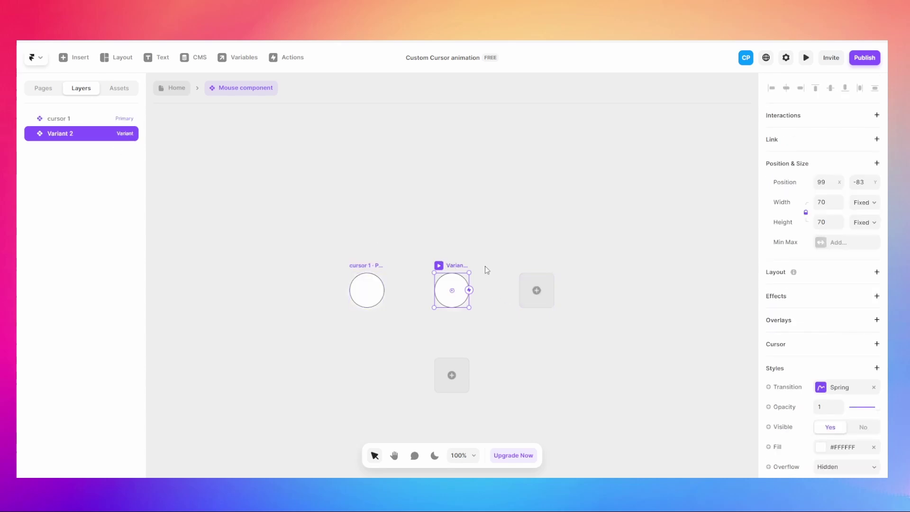
click(536, 290)
click(367, 290)
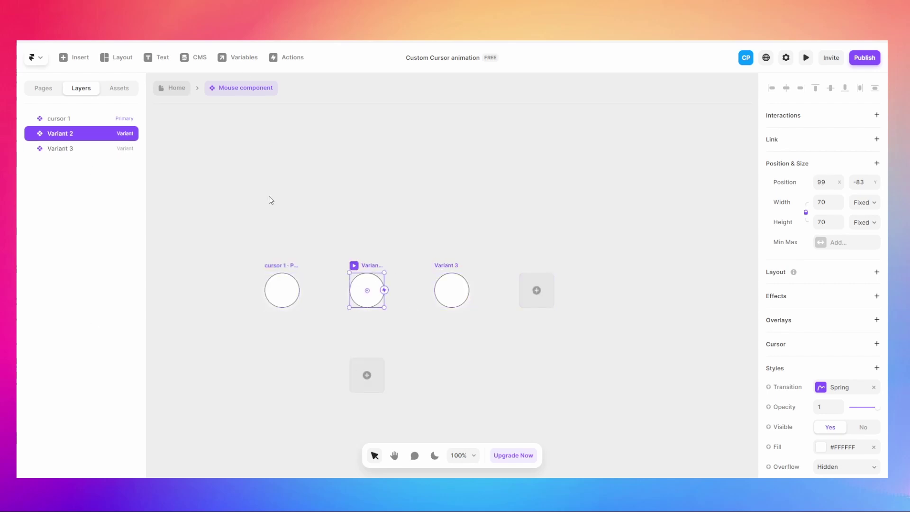
Add a Blending style to the cursor 1 variant and set it to Difference
click(283, 271)
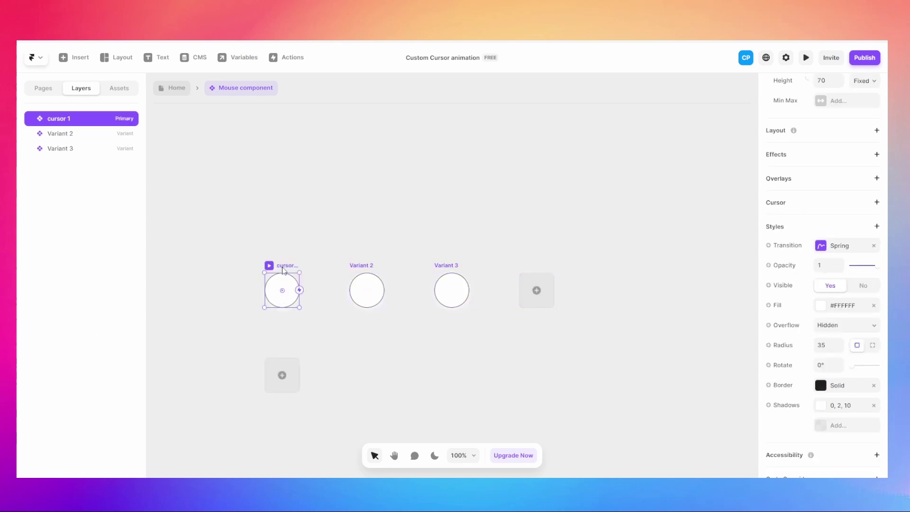
scroll(843, 314, down, 1)
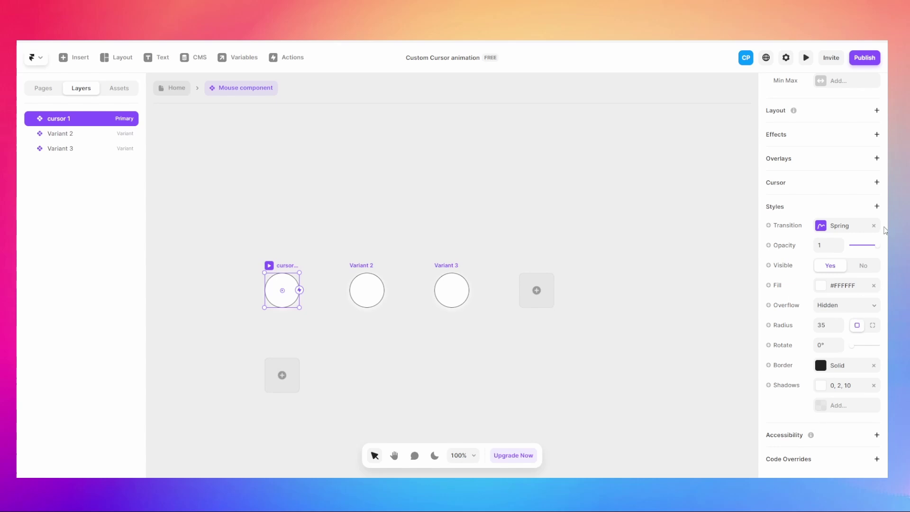
click(877, 208)
mouse_move(876, 237)
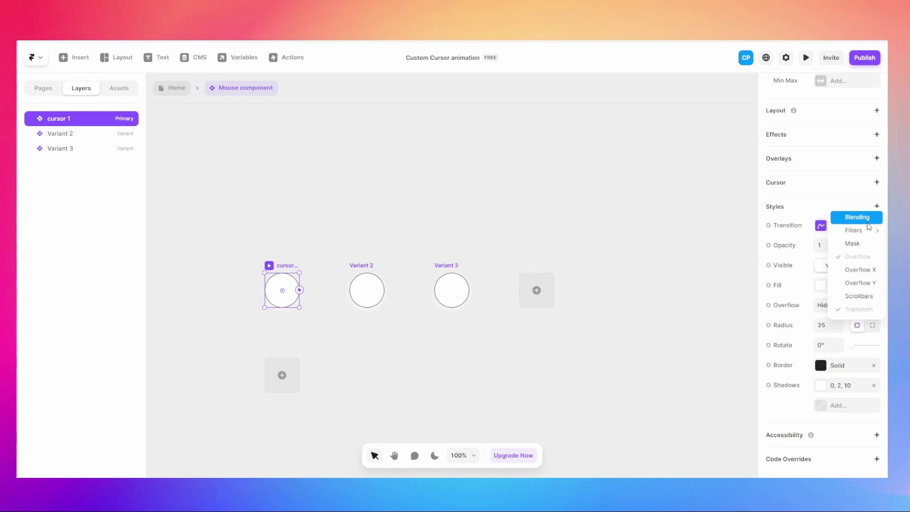
click(867, 220)
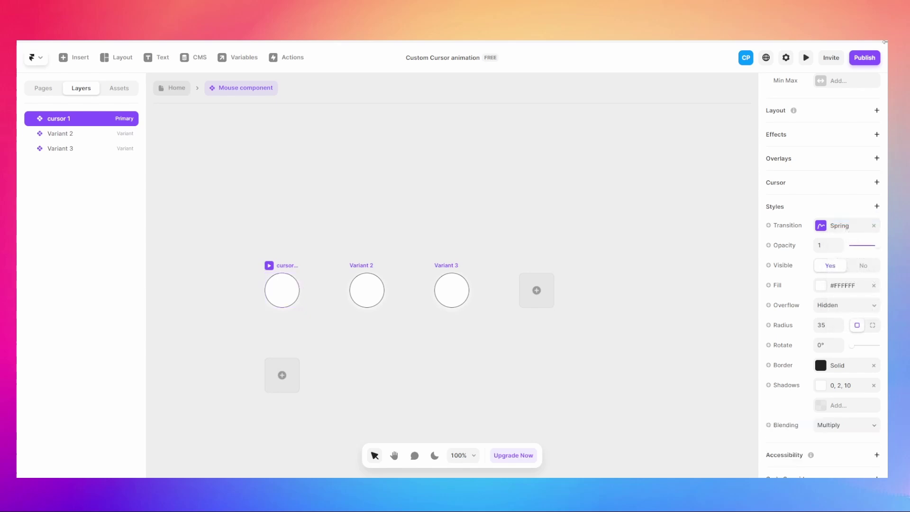
scroll(851, 386, down, 1)
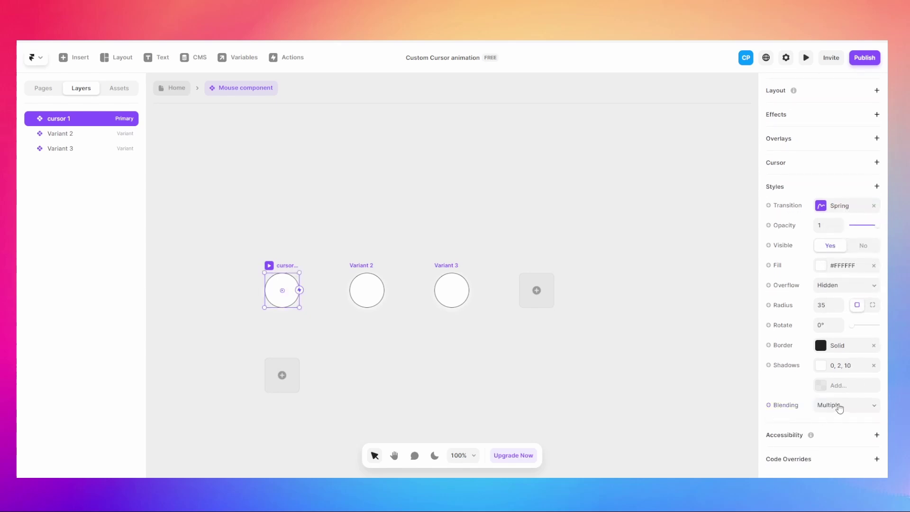
click(840, 357)
Return to the Home page and preview the Desktop breakpoint to check the blended cursor over the large heading text
click(170, 87)
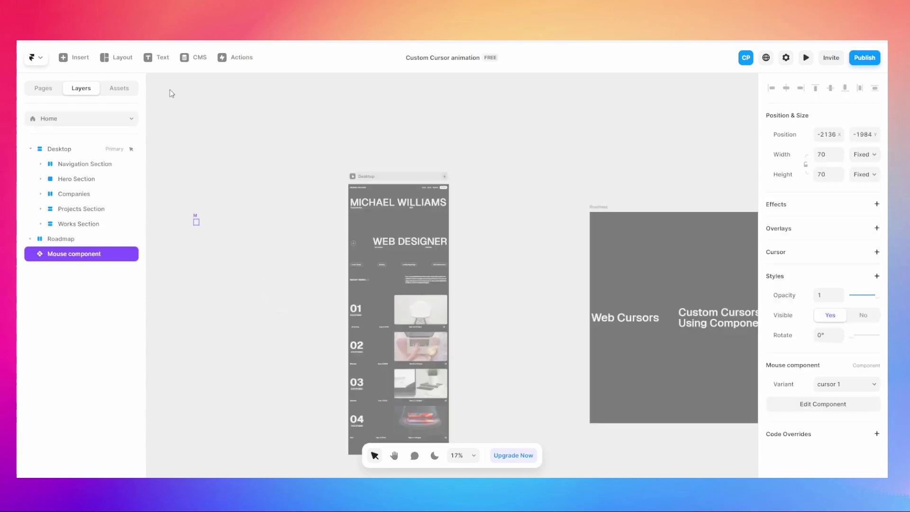
click(371, 187)
click(367, 176)
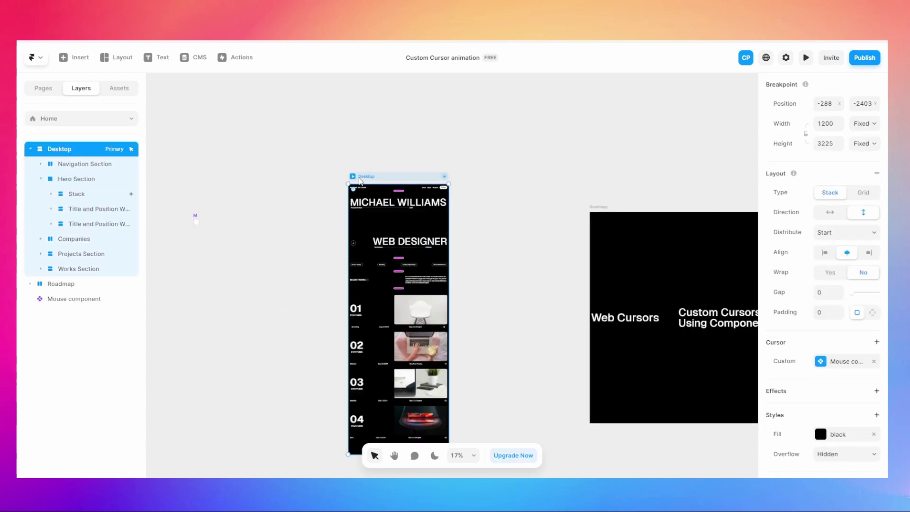
click(805, 58)
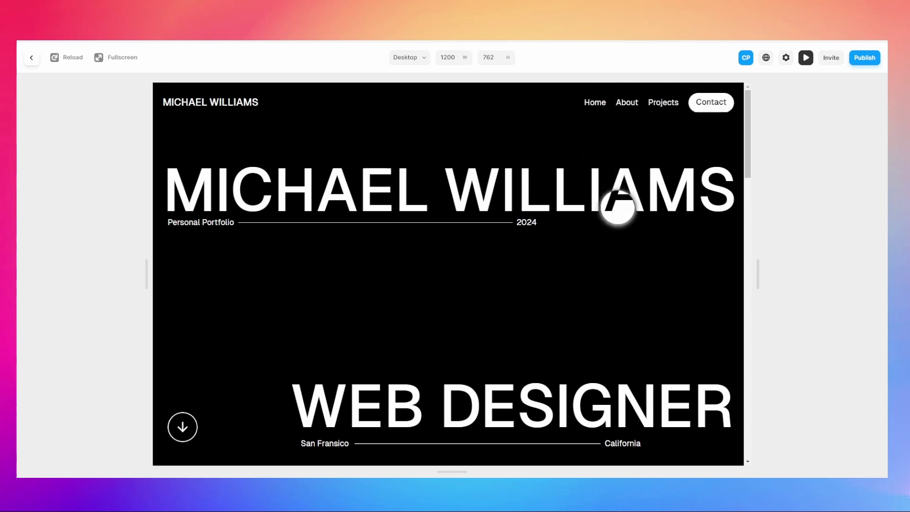
Leave the preview and reopen Mouse component for editing
click(806, 57)
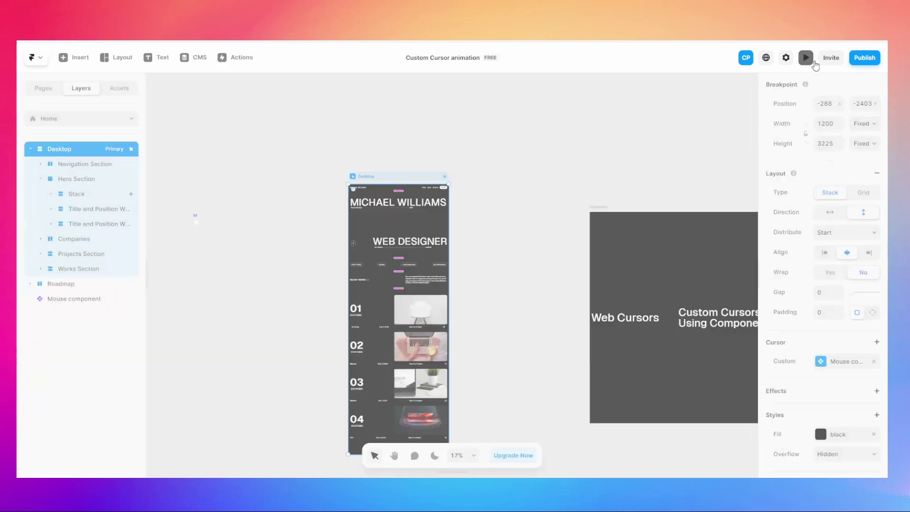
click(198, 215)
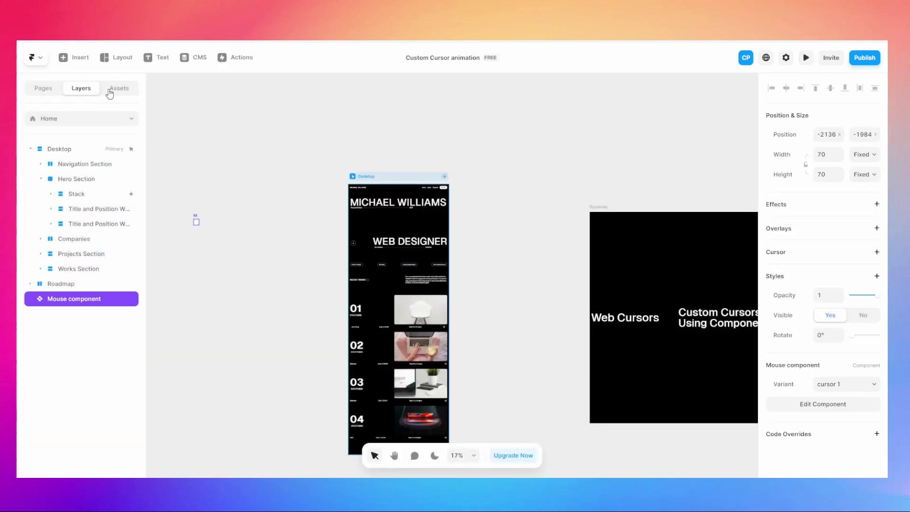
double_click(198, 221)
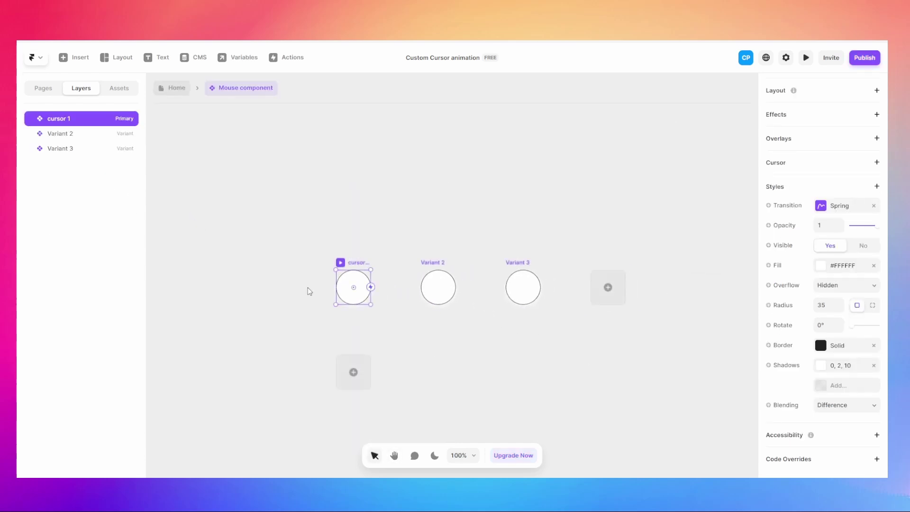
Enlarge Variant 2 to 120 by 120 and reposition it between its neighbouring variants at about X 70, Y -118
click(425, 251)
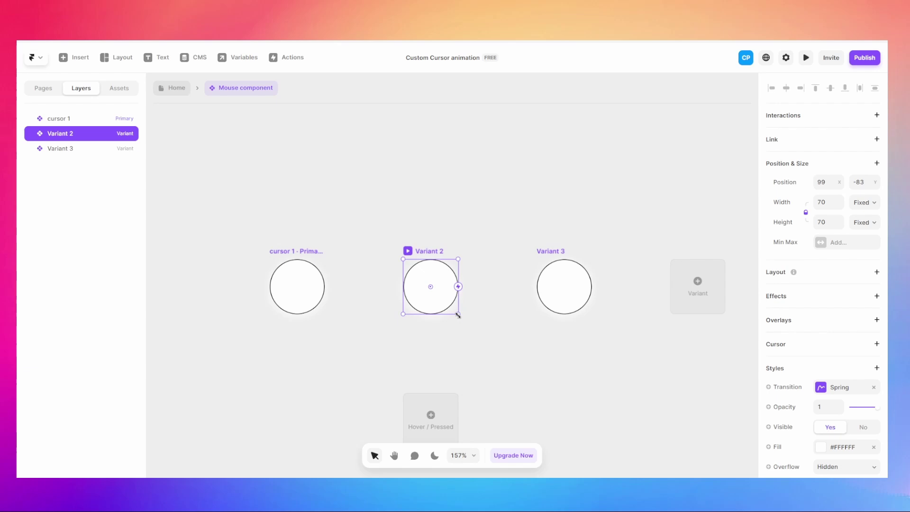
drag(458, 314, 496, 353)
click(833, 208)
text(120)
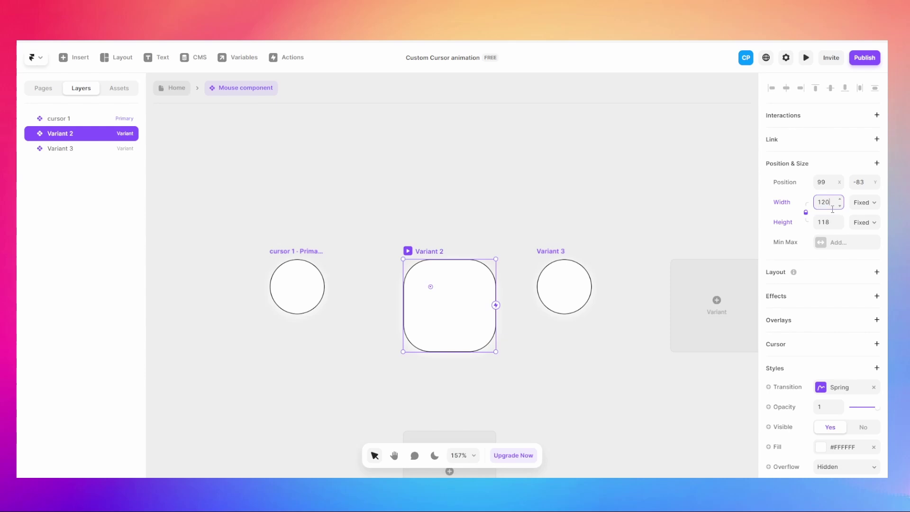
key(Return)
click(506, 386)
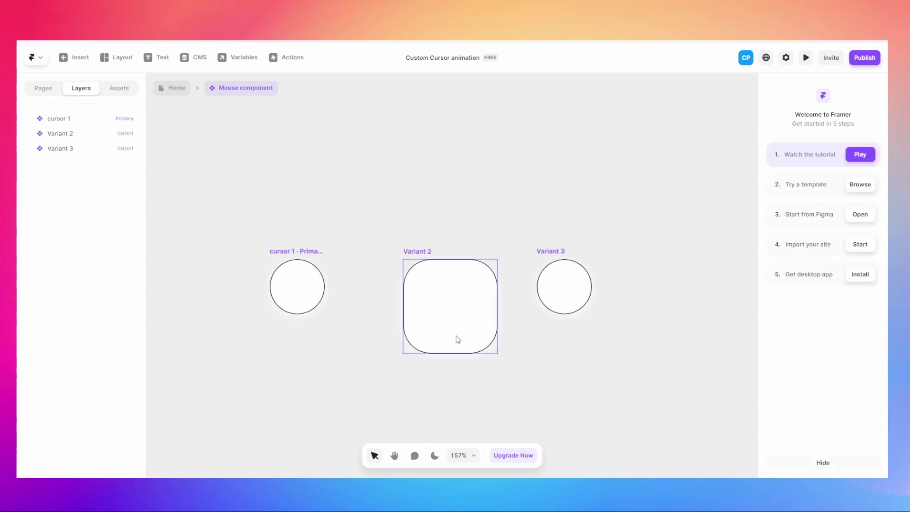
drag(459, 339, 434, 301)
scroll(858, 253, down, 5)
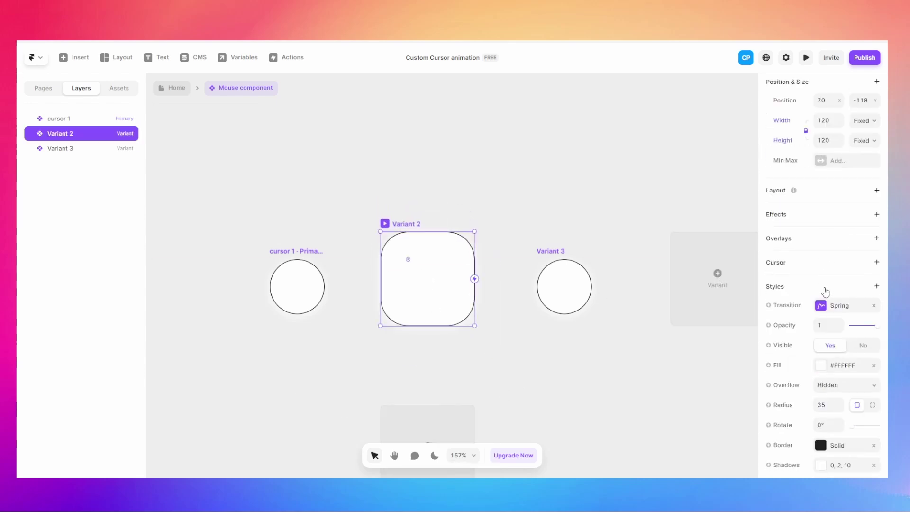
Set the corner radius of the cursor 1 primary variant to 999
click(304, 284)
click(828, 303)
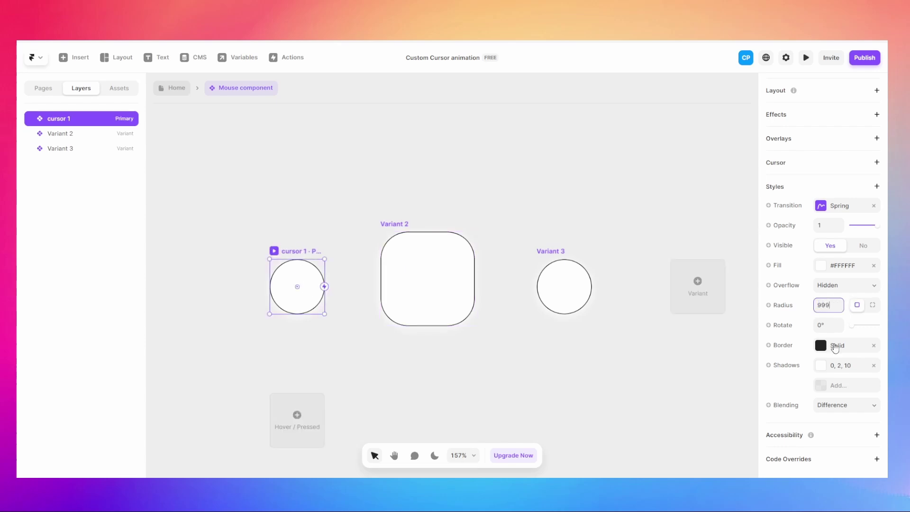
key(Return)
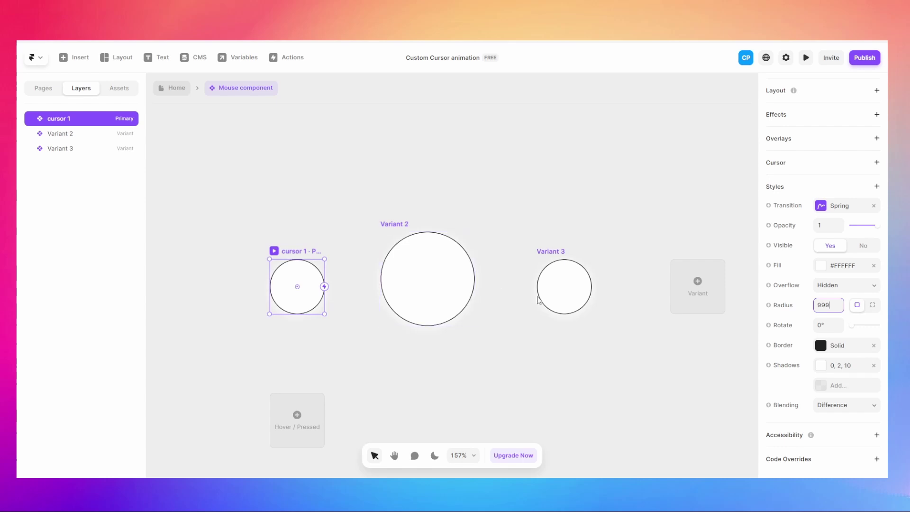
click(464, 422)
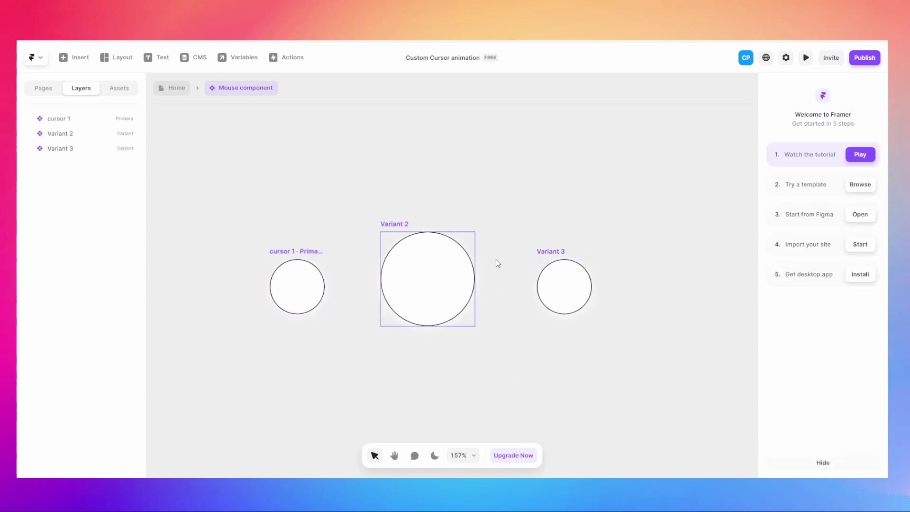
Examine the size and style settings of Variant 2 alongside those of cursor 1 and Variant 3
click(427, 270)
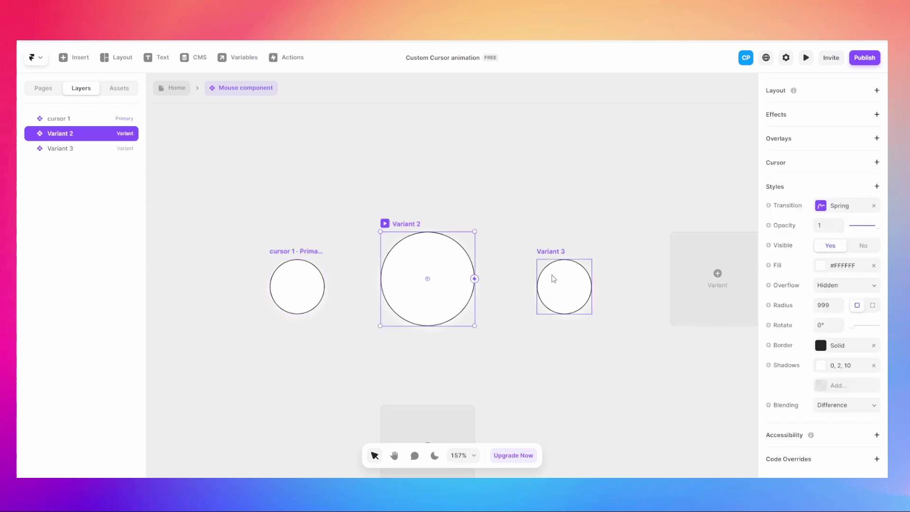
click(73, 147)
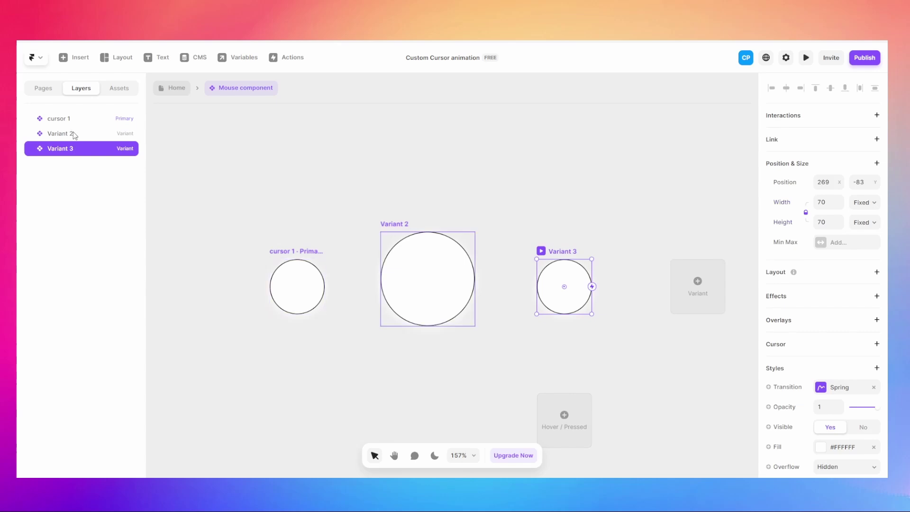
click(71, 133)
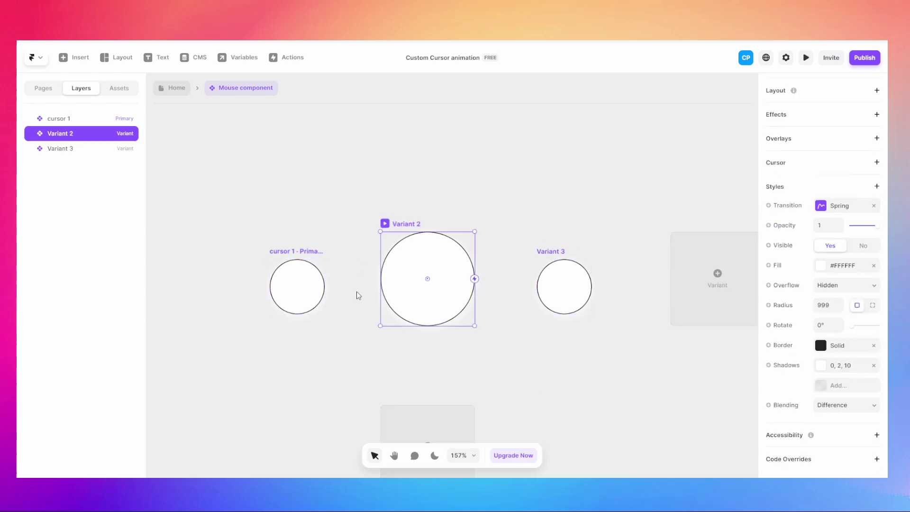
click(308, 288)
click(396, 224)
scroll(828, 275, up, 4)
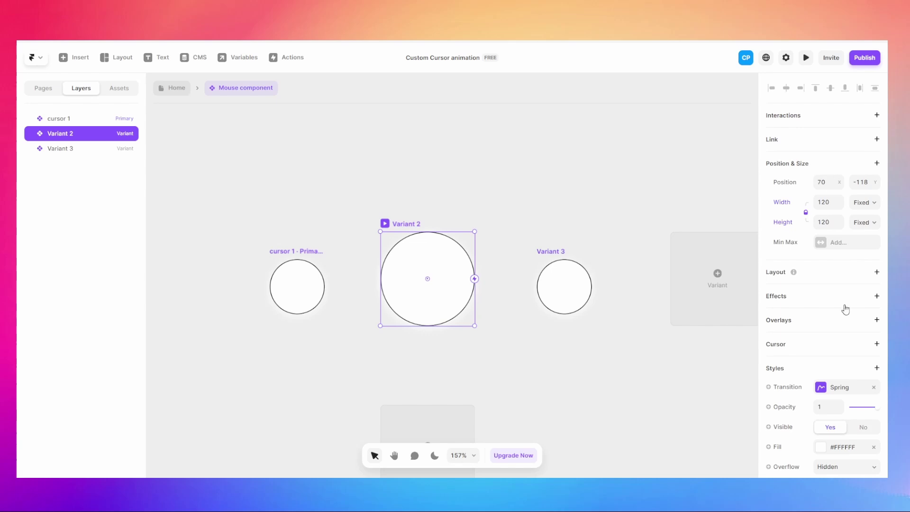
scroll(846, 309, down, 4)
Return to the Home page and select the large name heading text in the Desktop breakpoint's Hero Section
click(169, 90)
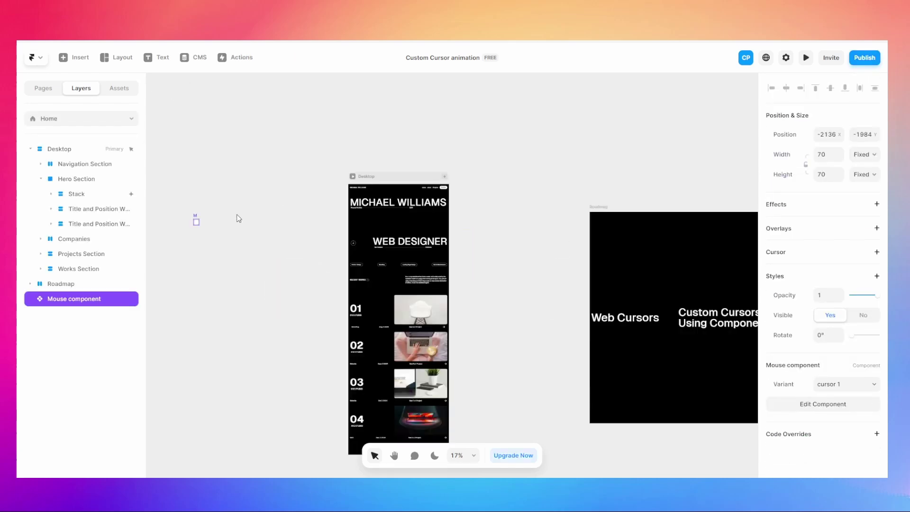
click(370, 179)
scroll(360, 165, up, 5)
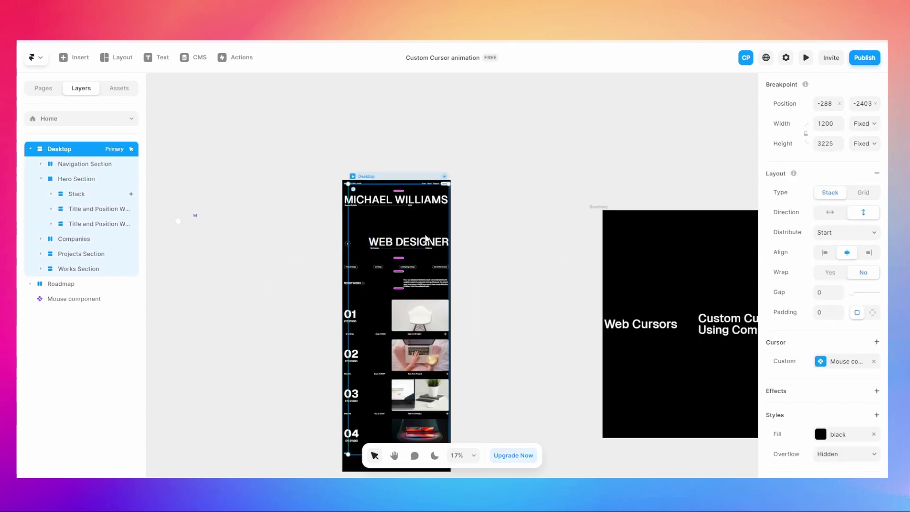
click(347, 160)
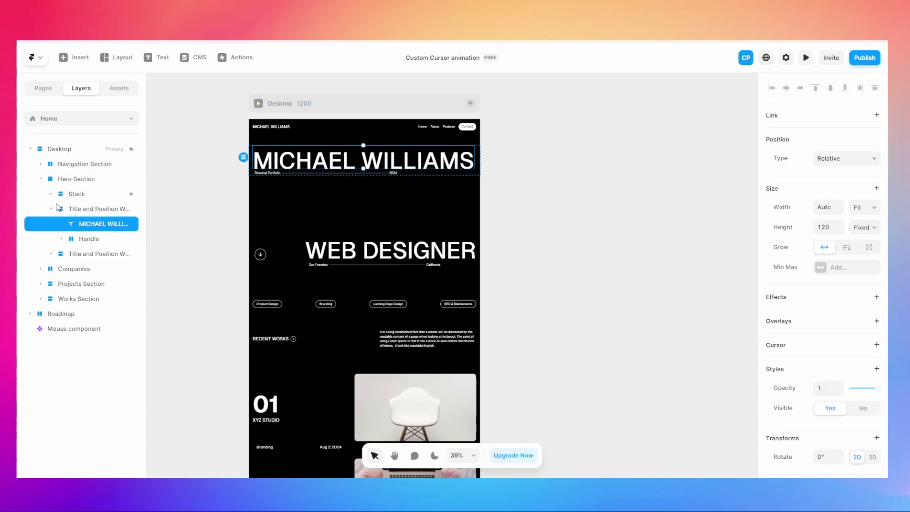
click(83, 209)
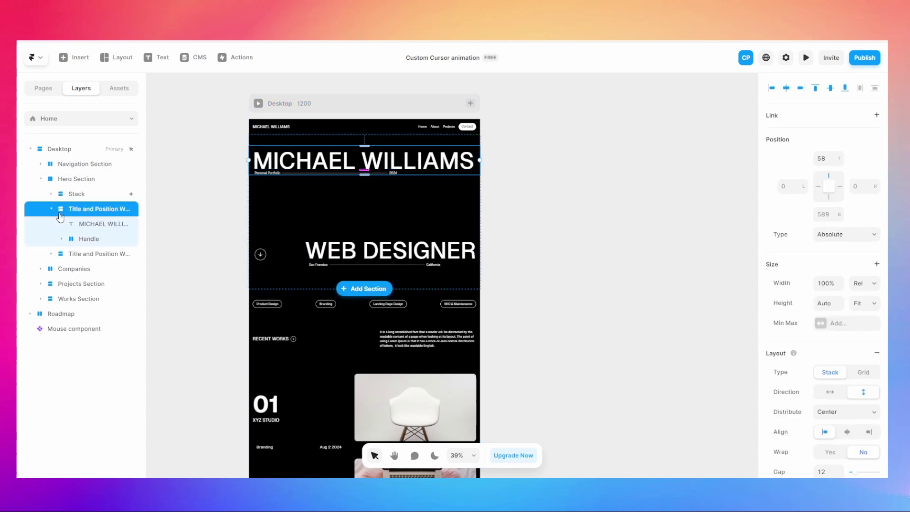
click(119, 223)
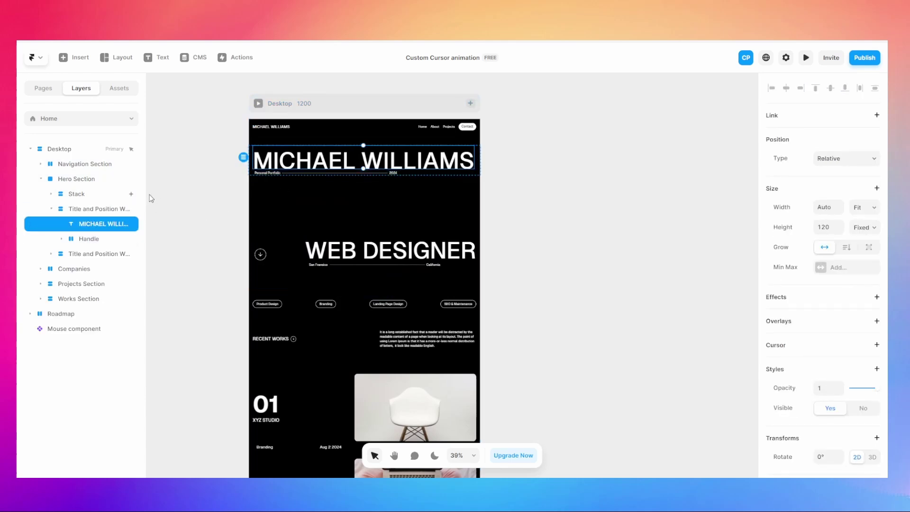
Add a Set Variant cursor to the large name heading and choose Variant 2 of Mouse component
scroll(788, 244, down, 5)
scroll(787, 244, up, 2)
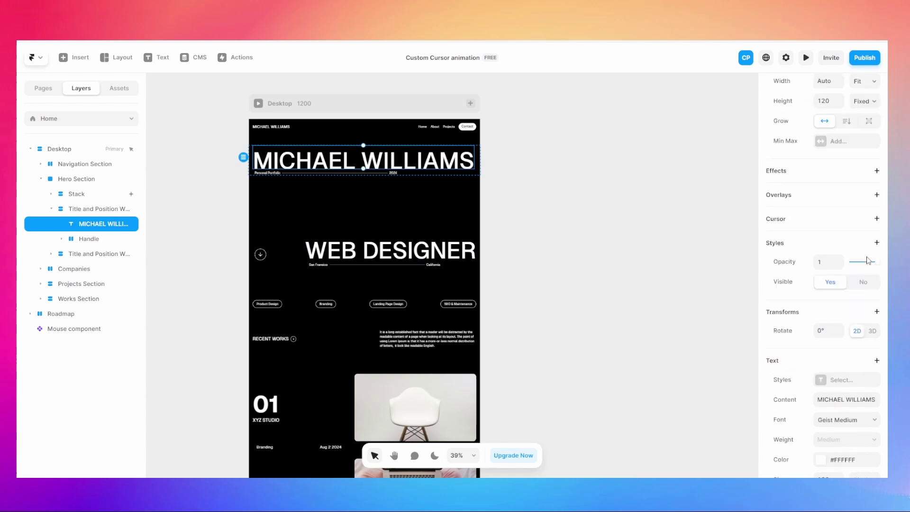
click(874, 239)
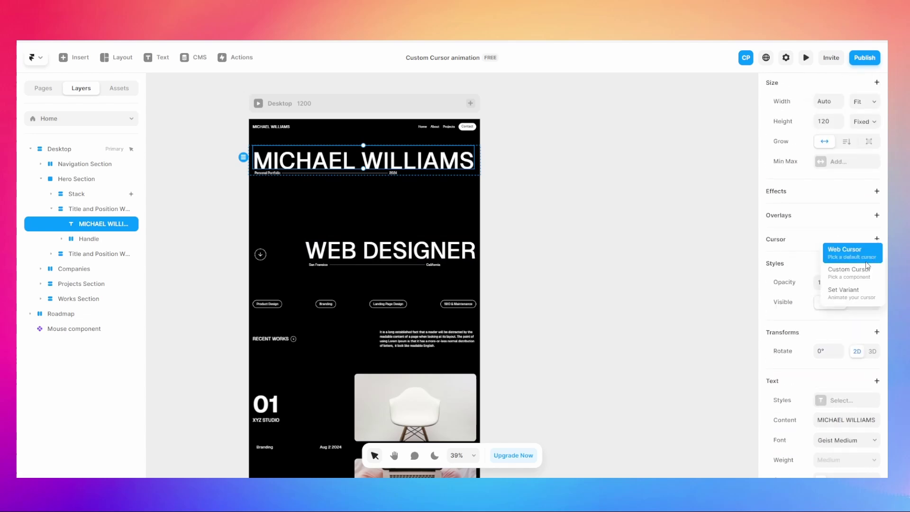
click(853, 289)
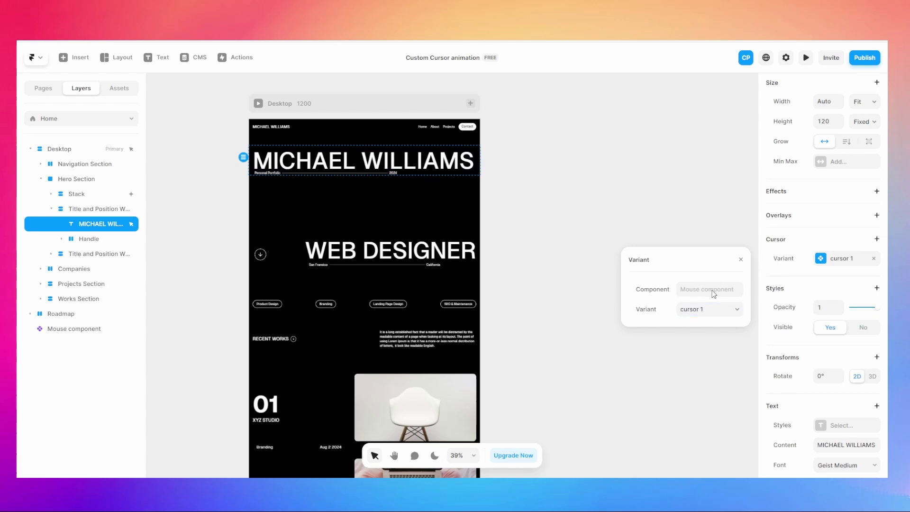
click(711, 326)
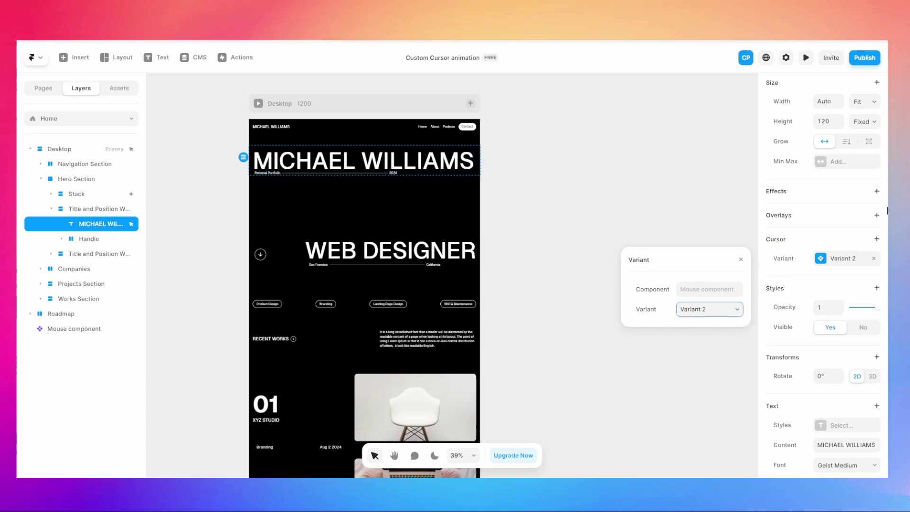
Preview the Desktop breakpoint to check the cursor change over the large name heading, and leave the preview
click(592, 185)
click(308, 105)
click(806, 57)
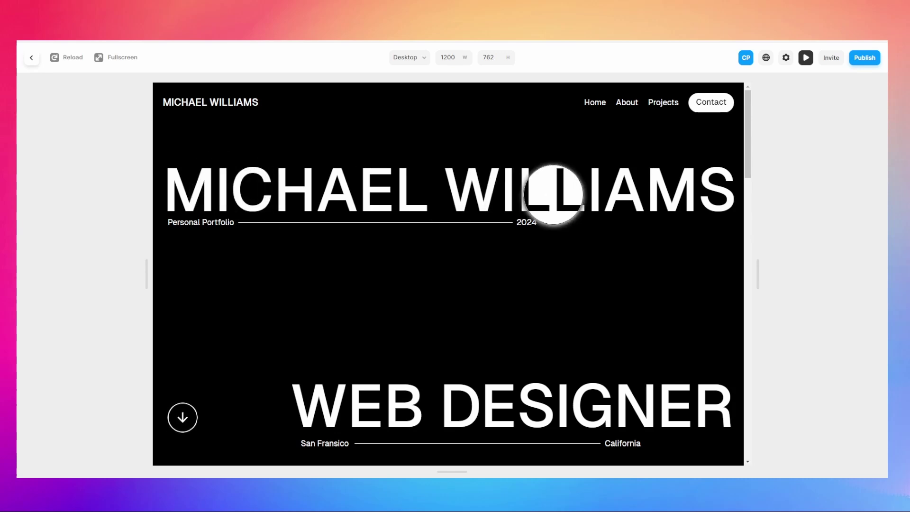
drag(757, 274, 853, 274)
click(805, 57)
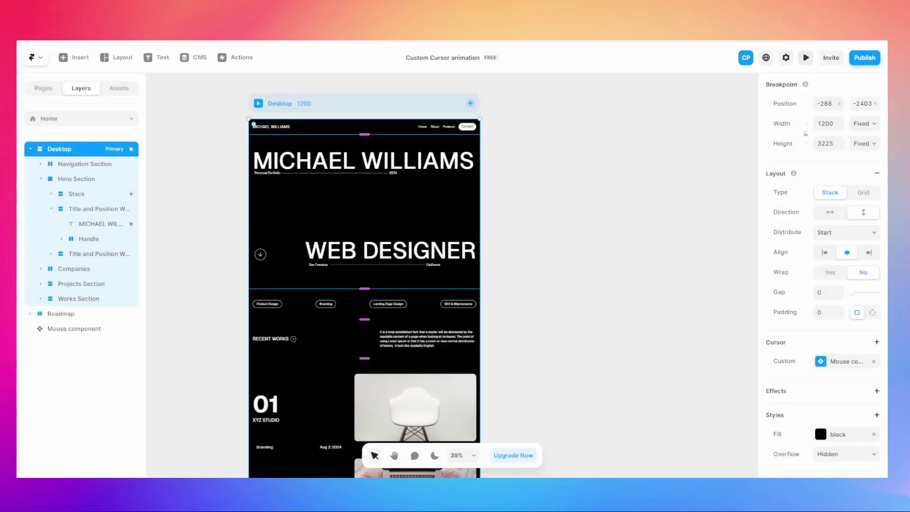
Select the first project image in the Works Section and open Mouse component from the project's components for editing
scroll(413, 242, down, 2)
click(423, 289)
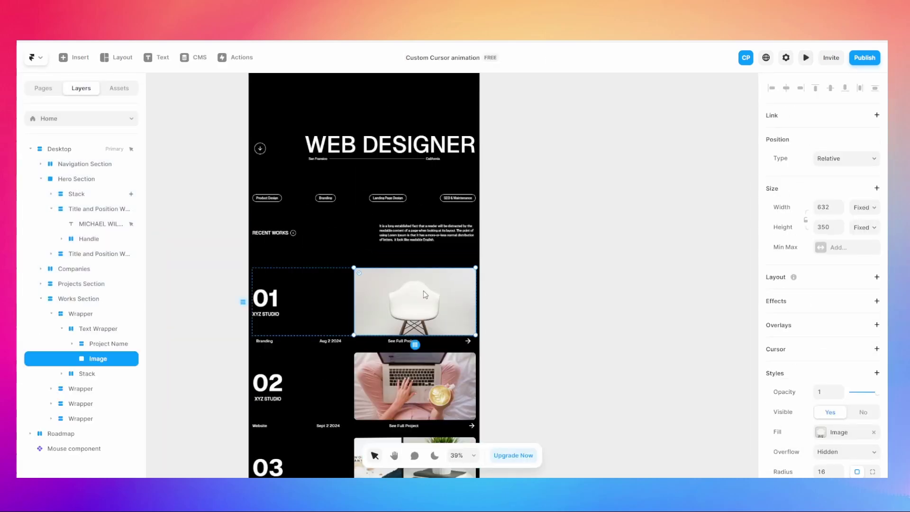
scroll(423, 291, up, 5)
scroll(390, 298, down, 4)
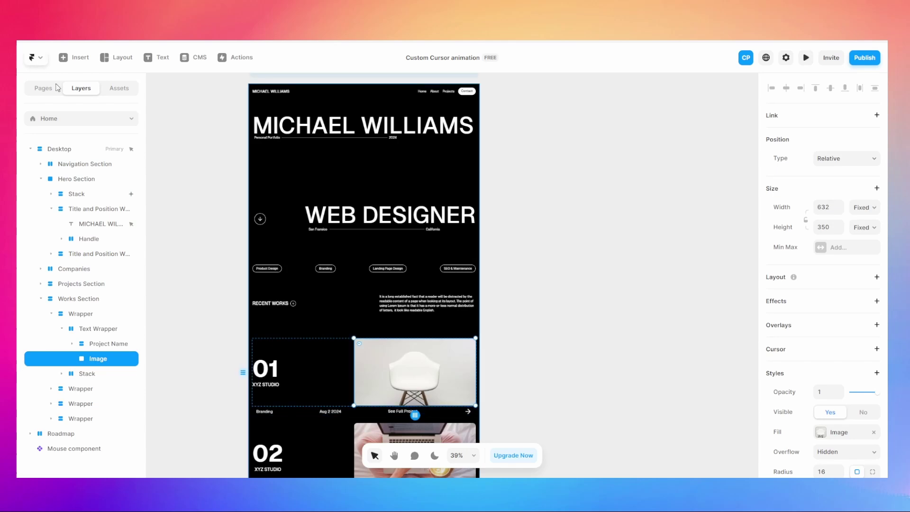
click(119, 89)
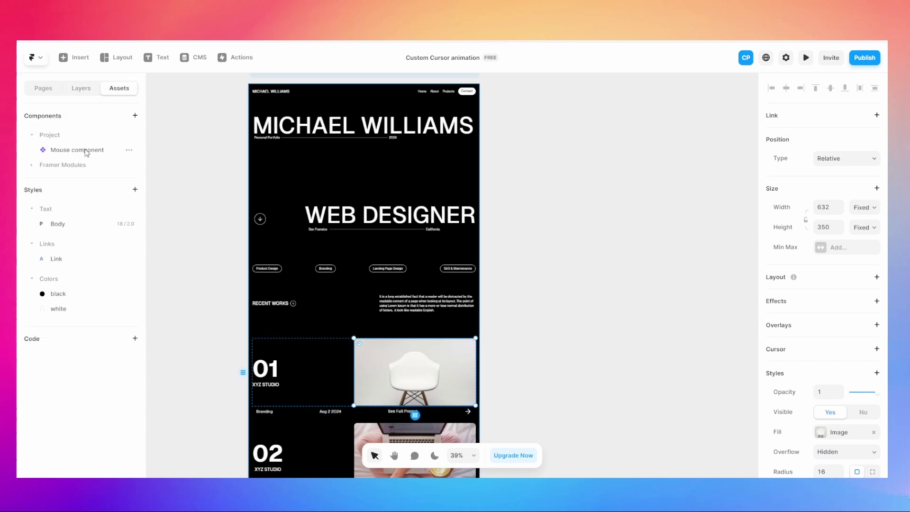
double_click(87, 150)
Enlarge Variant 3 to 118 by 118, placed at about X 235, Y -107, and add the text VIEW inside it
click(567, 294)
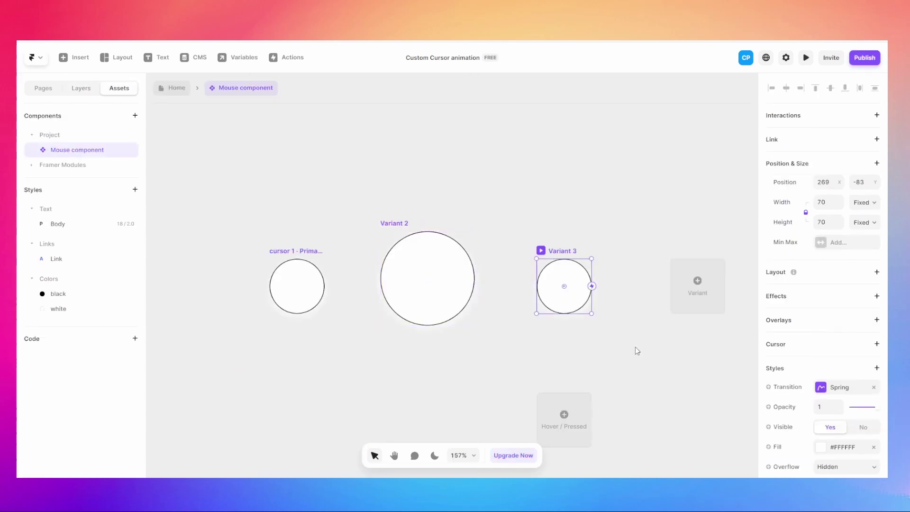
drag(592, 312, 626, 349)
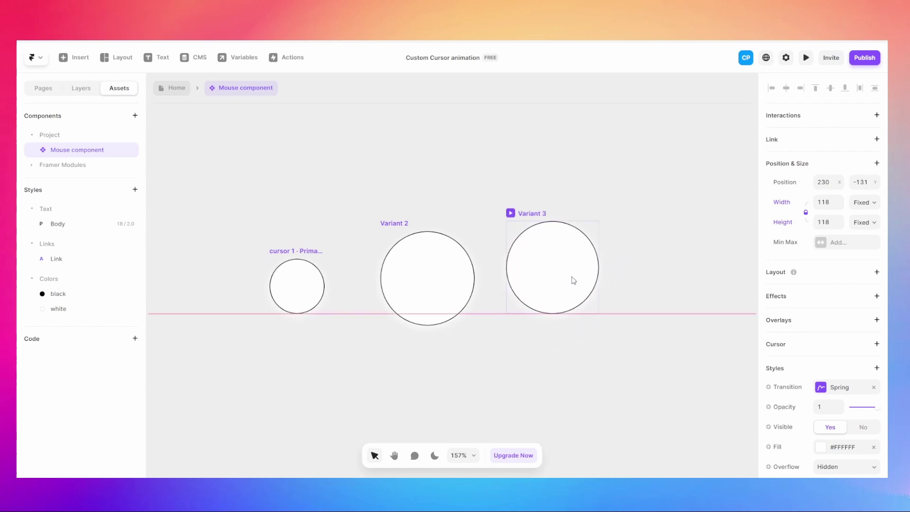
key(t)
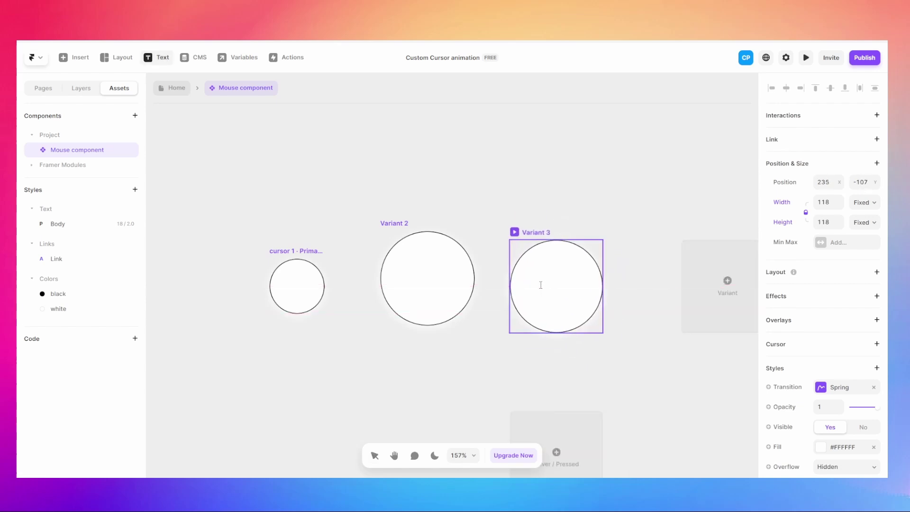
click(540, 291)
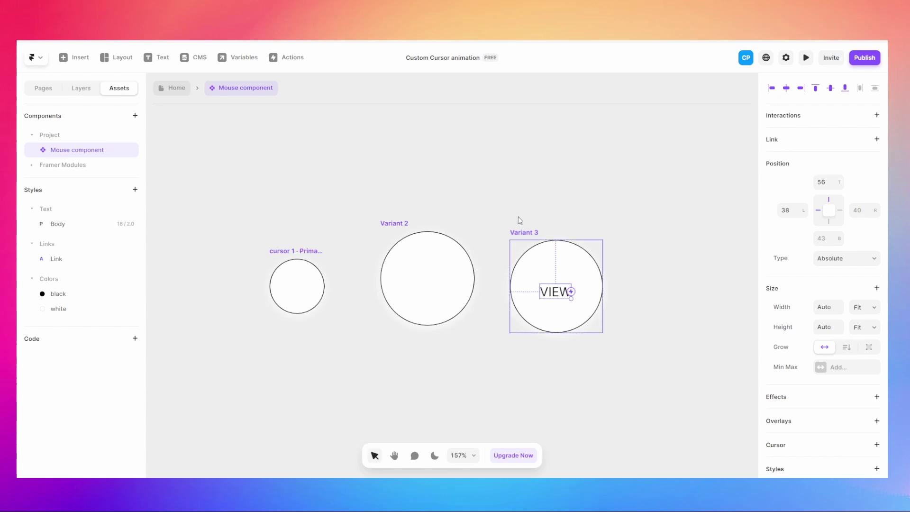
Add a vertical Stack layout to Variant 3, with centred distribution and alignment, to centre the VIEW text
click(528, 232)
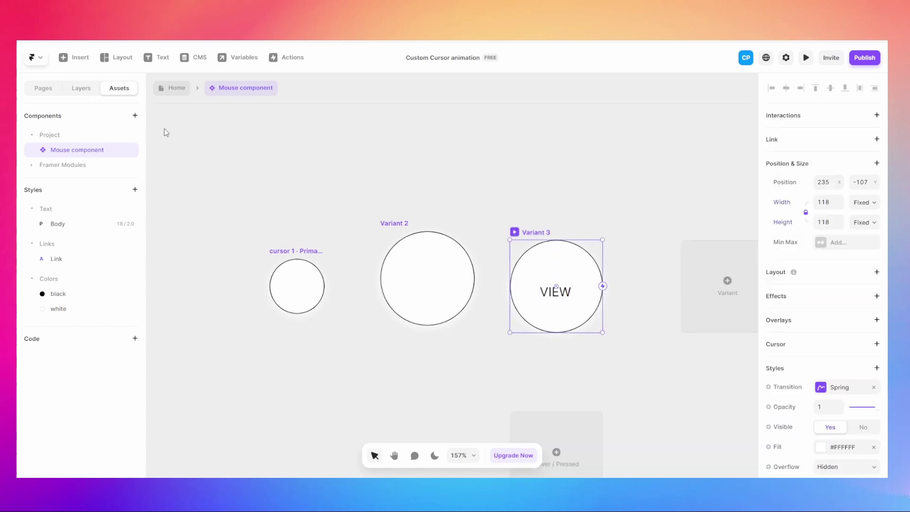
click(74, 93)
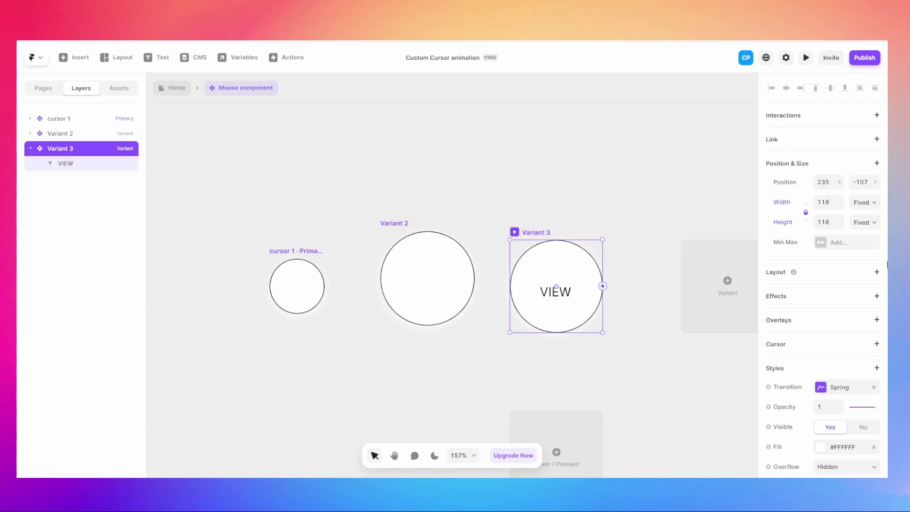
click(875, 273)
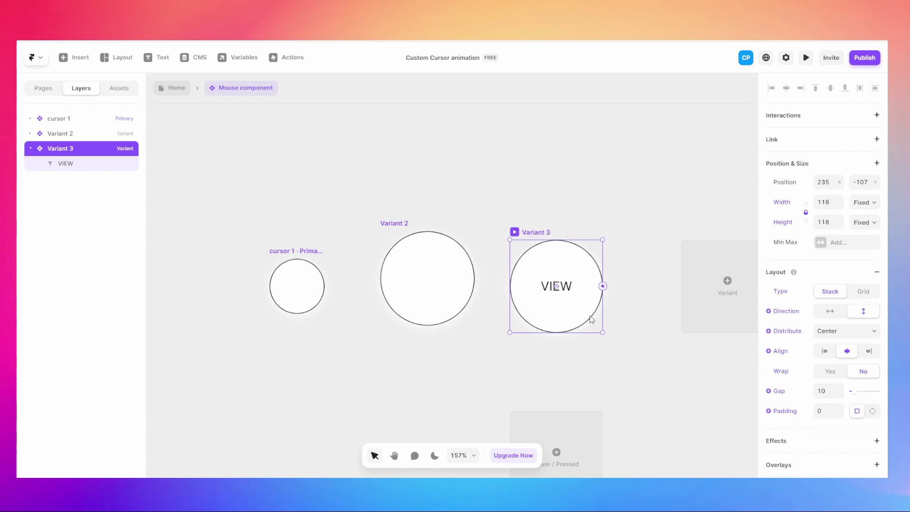
key(Escape)
click(525, 233)
Compare the custom Geist fonts on the VIEW text in Variant 3 and set it to Geist Medium
click(546, 286)
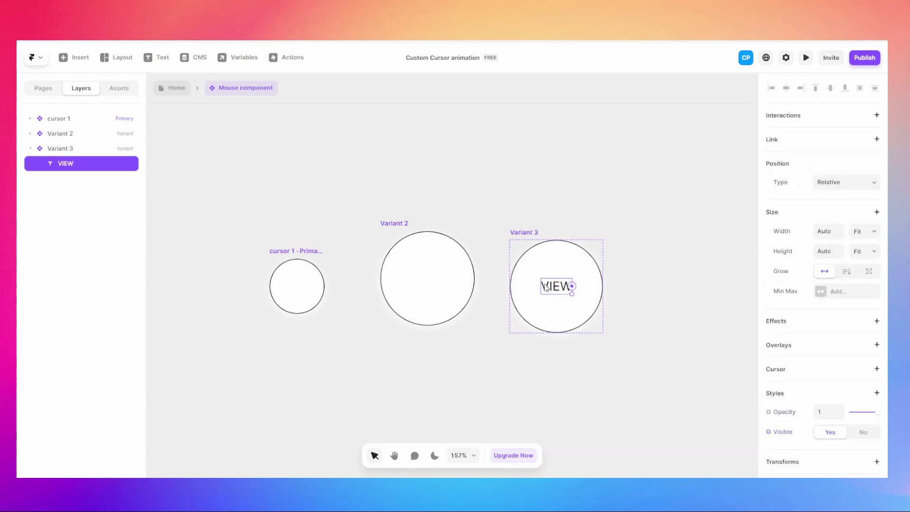
scroll(861, 279, down, 6)
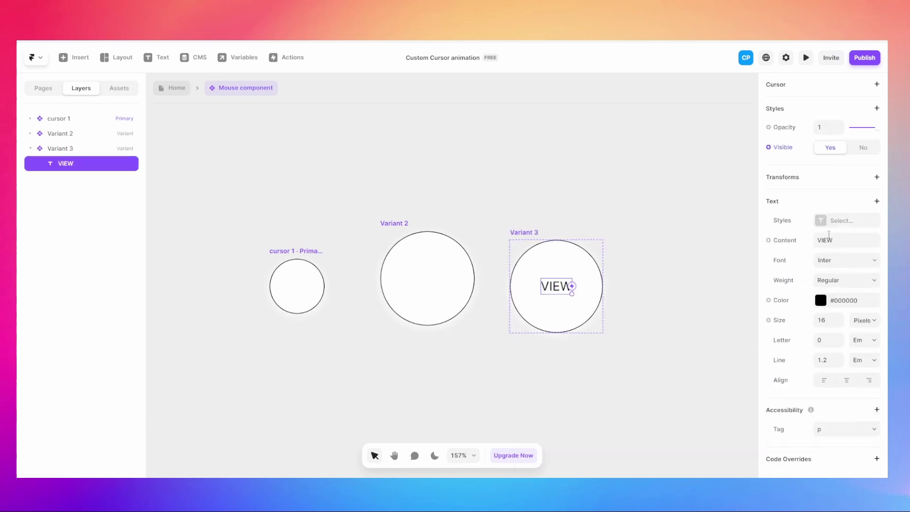
click(834, 264)
click(704, 301)
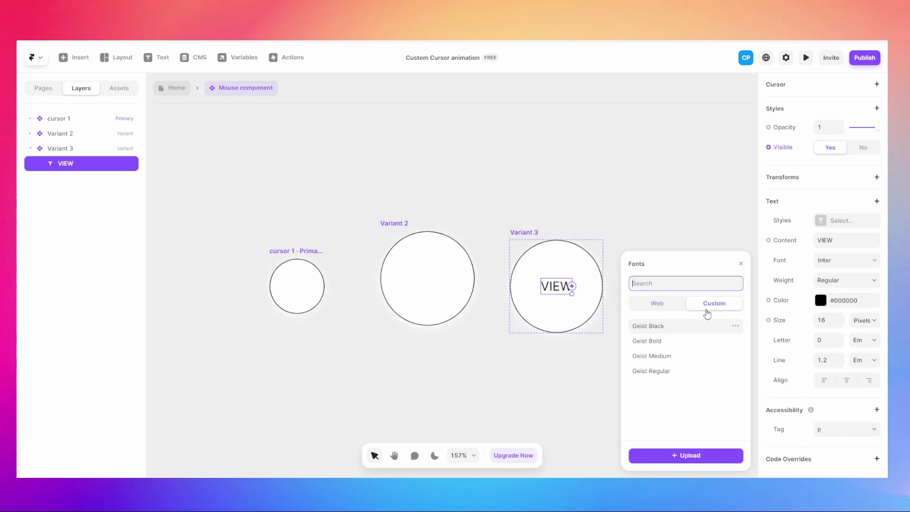
click(658, 343)
click(658, 342)
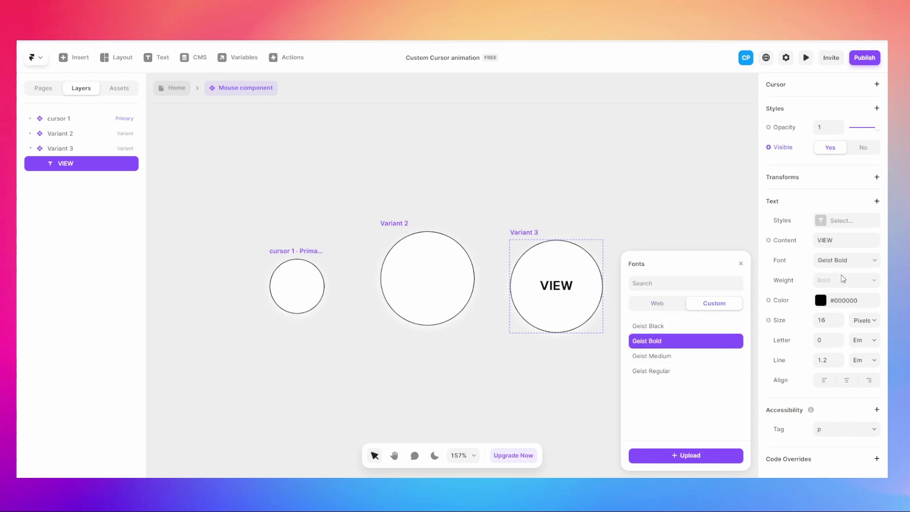
click(669, 356)
click(648, 341)
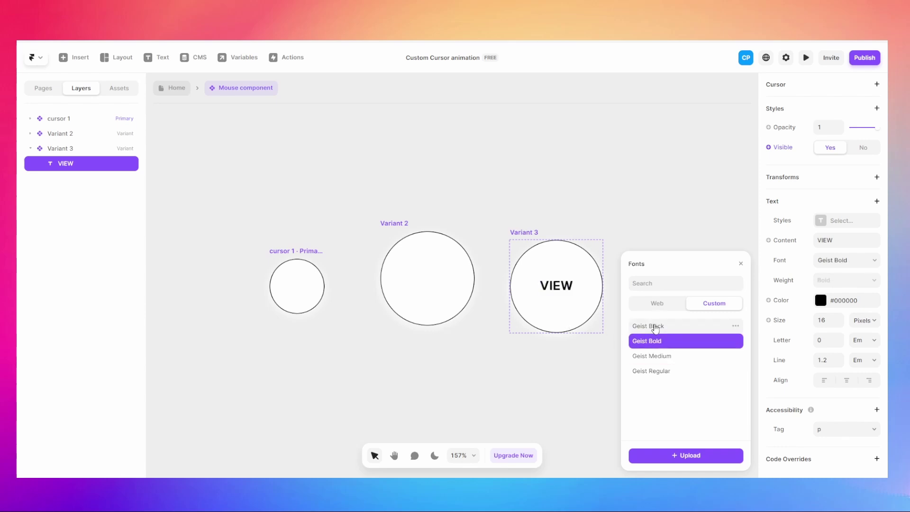
click(653, 326)
click(653, 341)
click(658, 357)
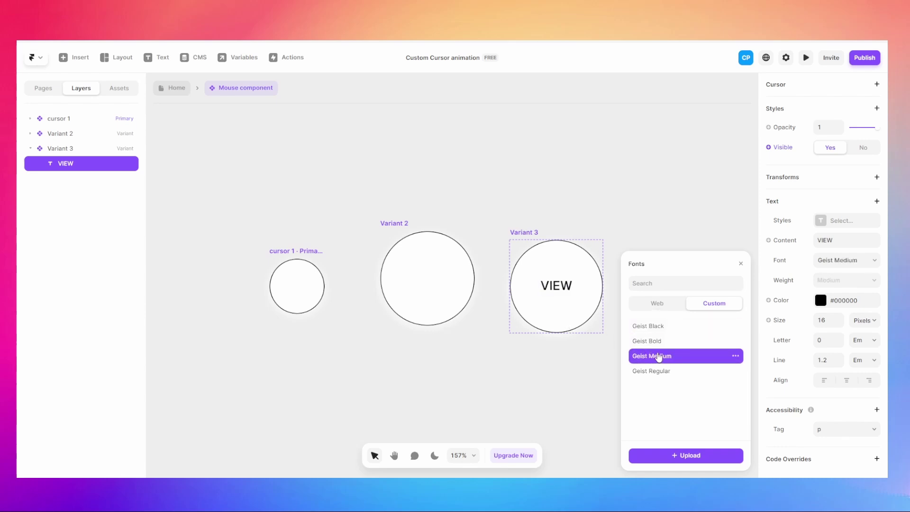
click(536, 352)
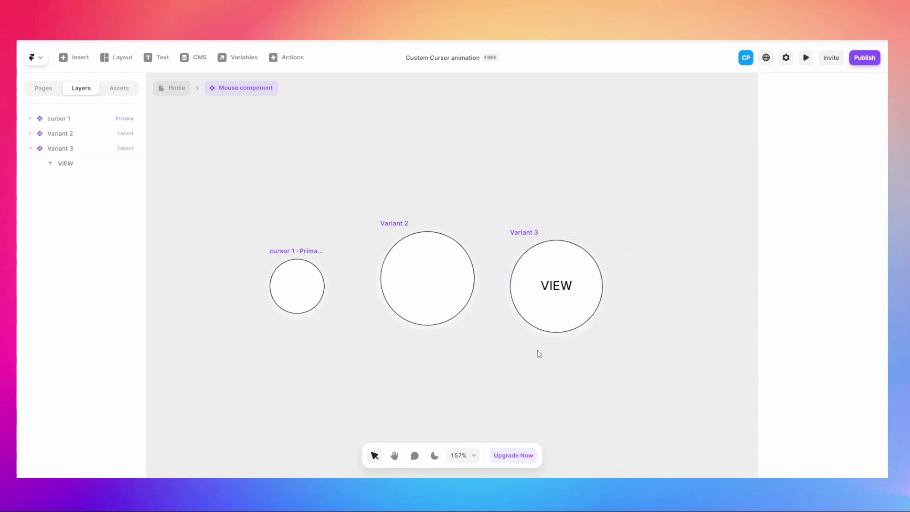
Move Variant 3 to X 238, Y -118, level with the upper edge of Variant 2, and return to the Home page
click(532, 231)
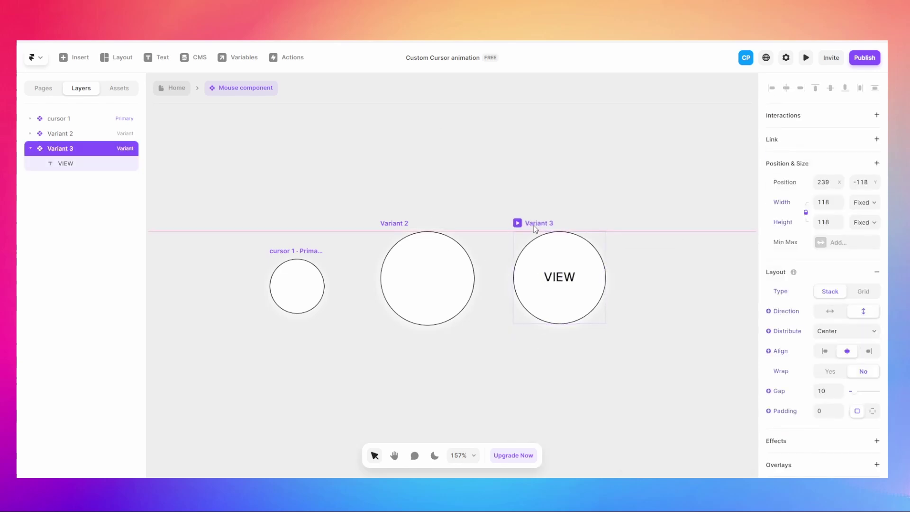
click(176, 90)
scroll(413, 215, down, 3)
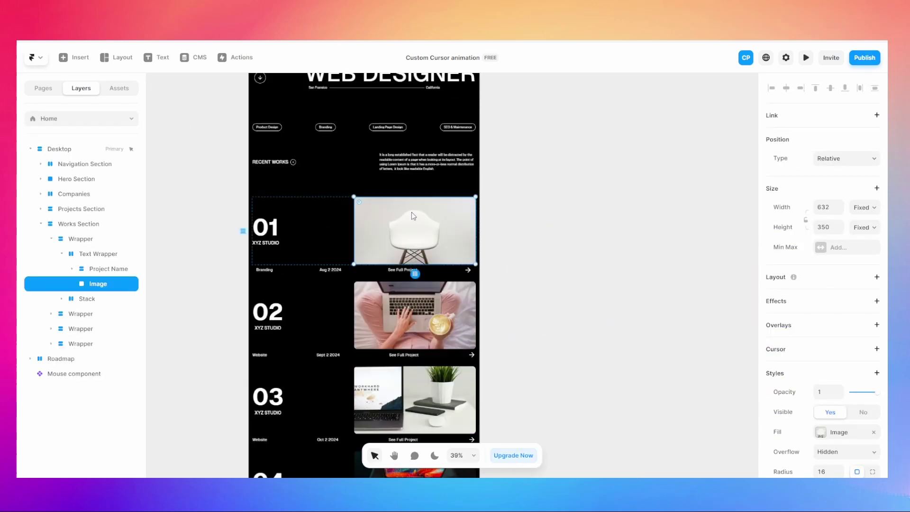
Select the Image layers of projects 01 and 02 and expand the third Wrapper in the Works Section
click(408, 321)
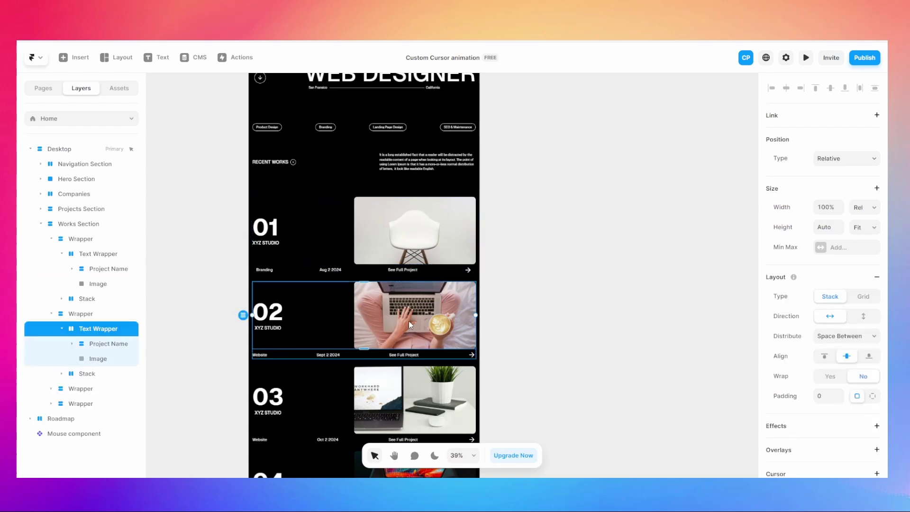
scroll(374, 313, down, 2)
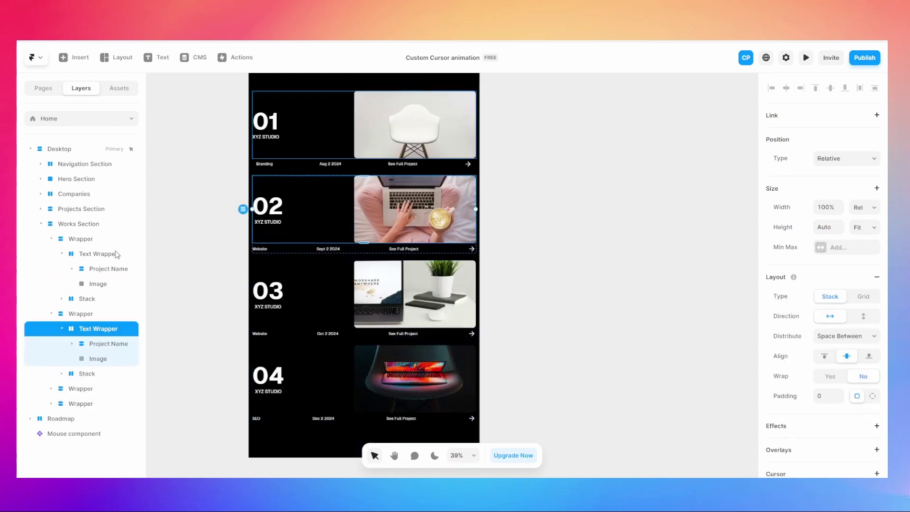
click(110, 282)
shift+click(106, 359)
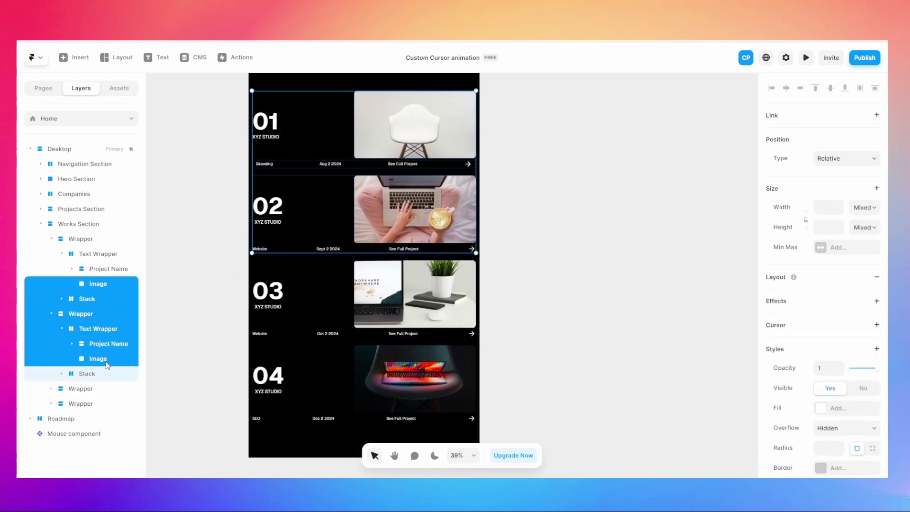
click(177, 279)
click(103, 285)
super+click(112, 360)
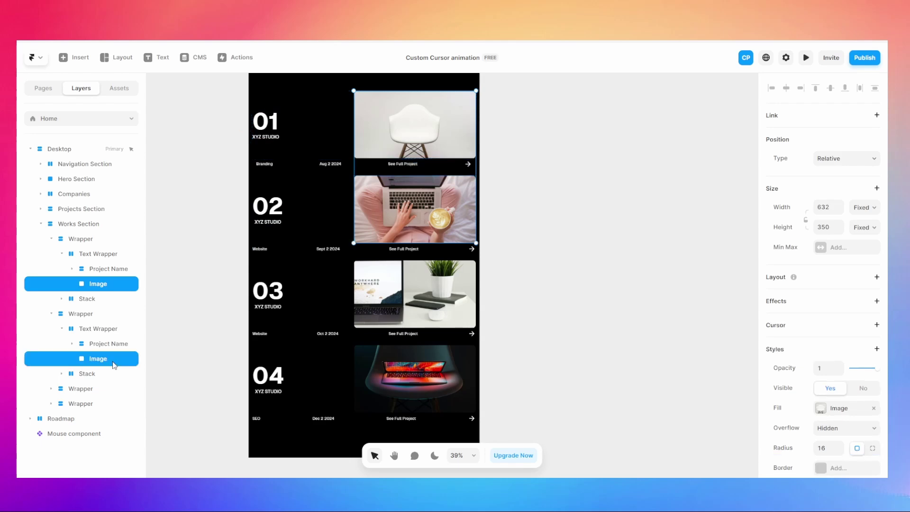
click(50, 389)
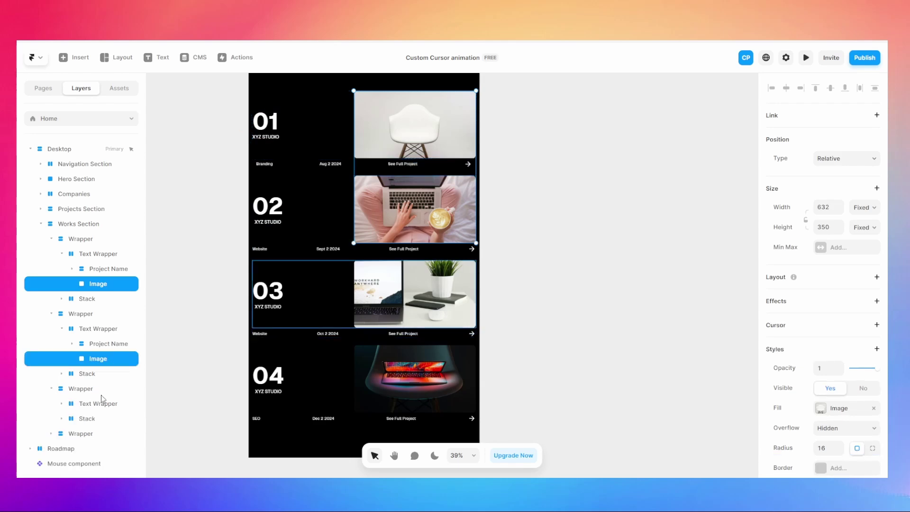
click(63, 417)
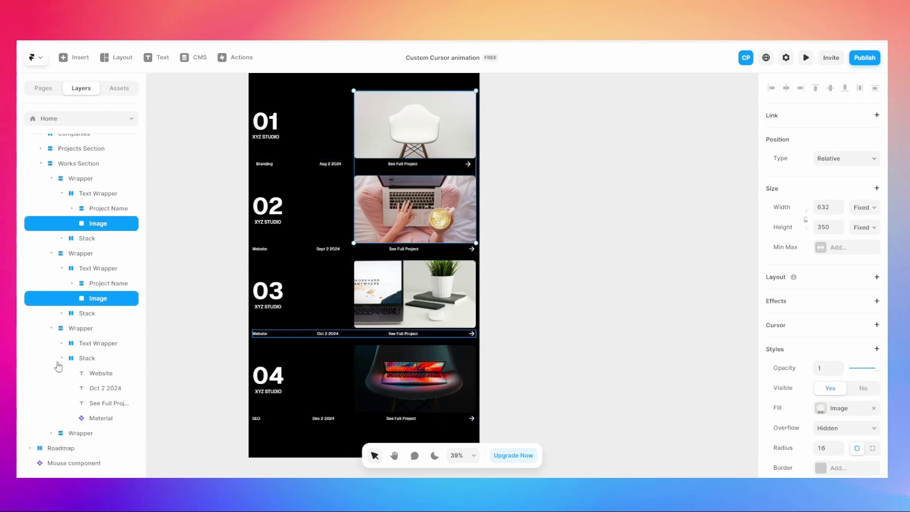
click(61, 357)
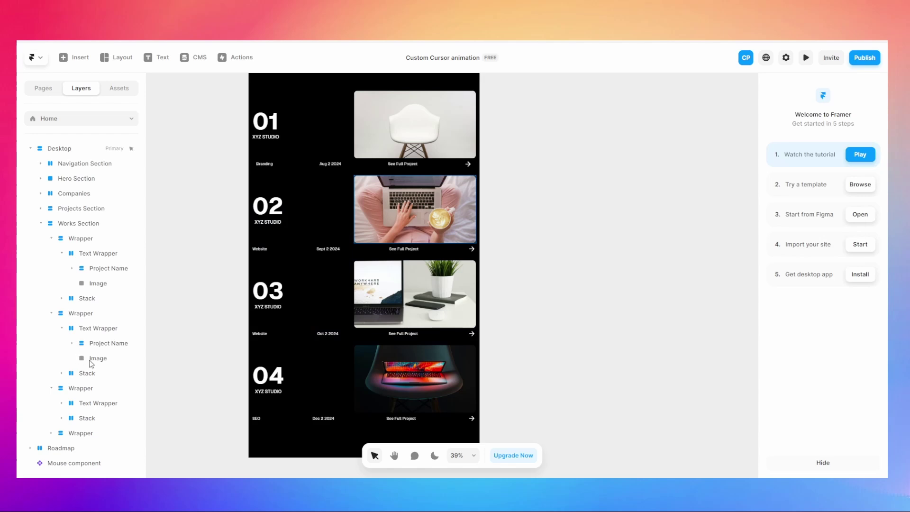
Expand the layers of projects 03 and 04 and select all four project Image layers together
click(64, 405)
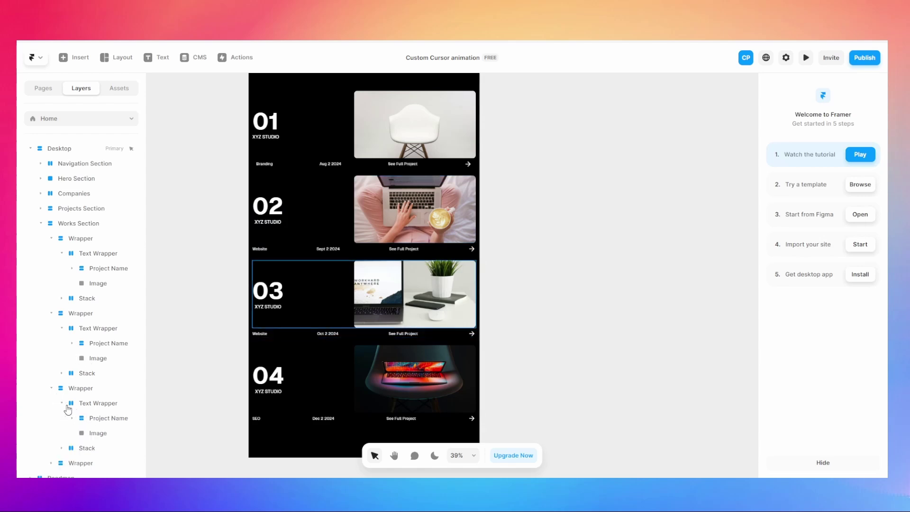
scroll(68, 408, down, 1)
click(52, 433)
scroll(55, 428, down, 1)
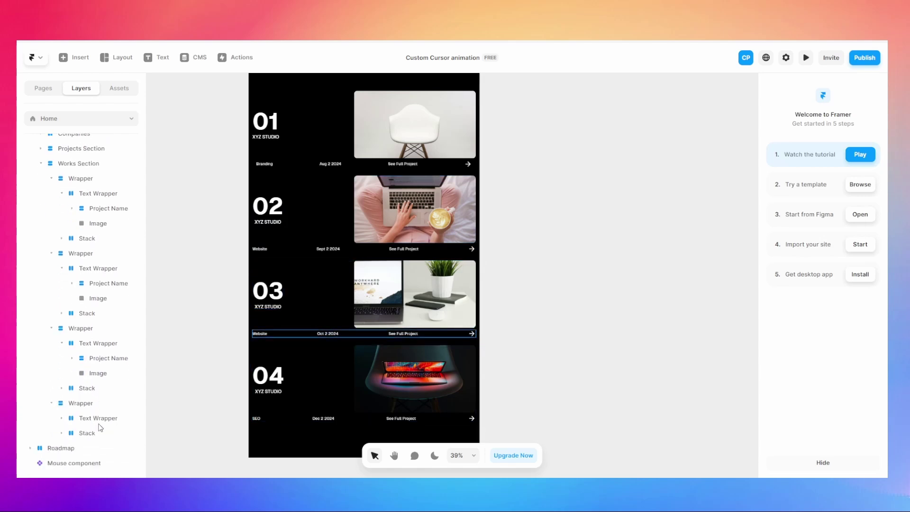
click(62, 419)
click(97, 448)
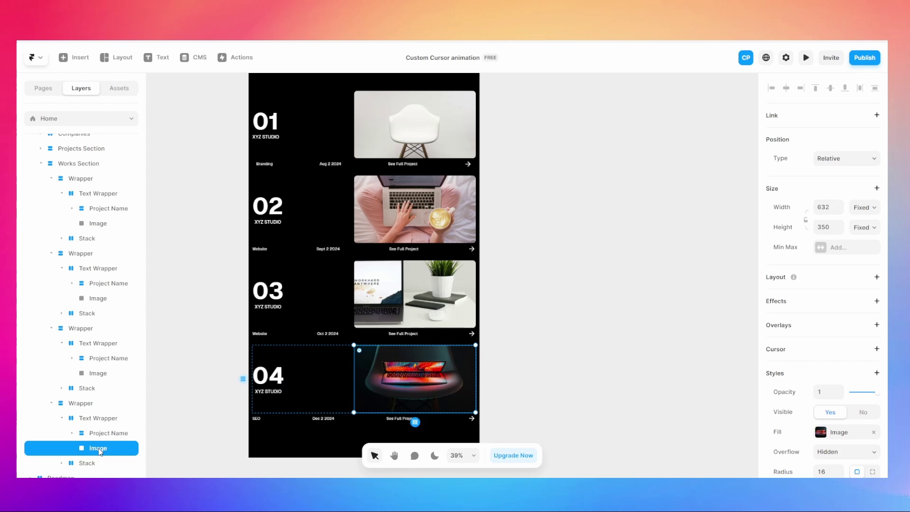
shift+click(105, 375)
shift+click(118, 300)
shift+click(107, 225)
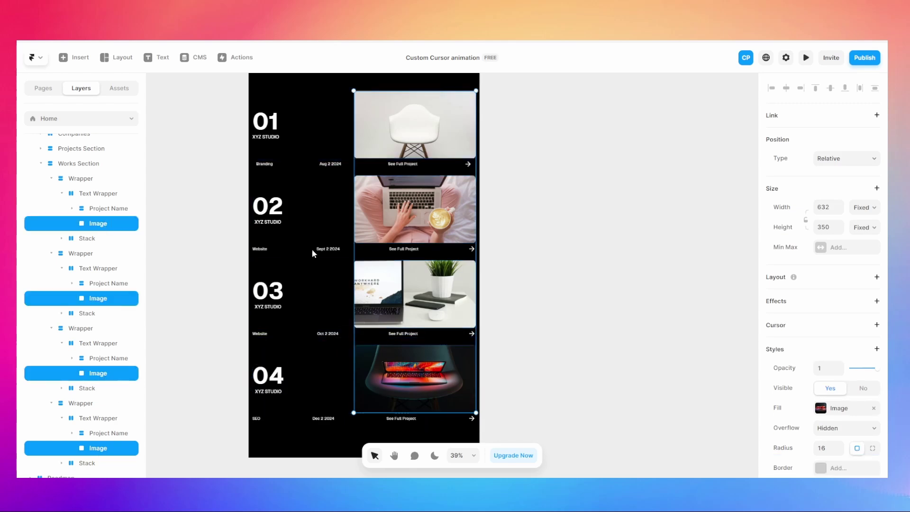
Add a Set Variant cursor to the four selected project images, using Variant 3 of Mouse component
scroll(857, 306, down, 2)
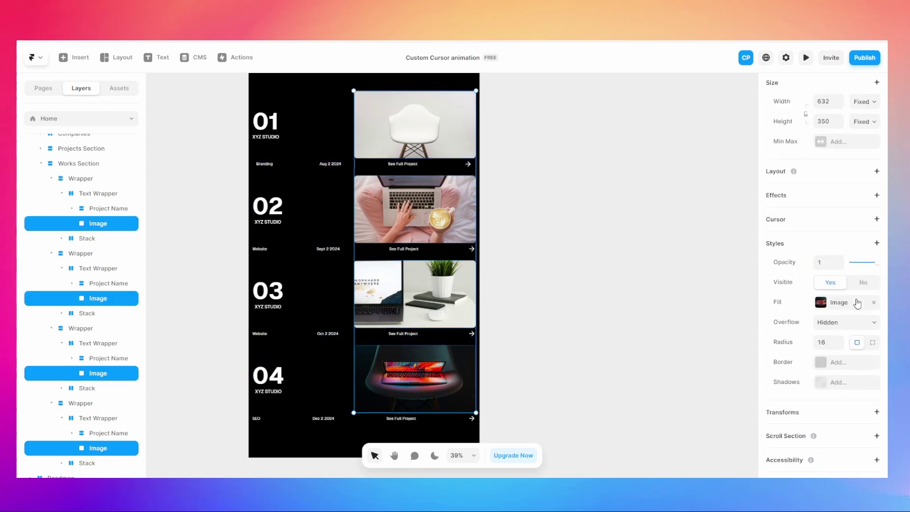
click(877, 219)
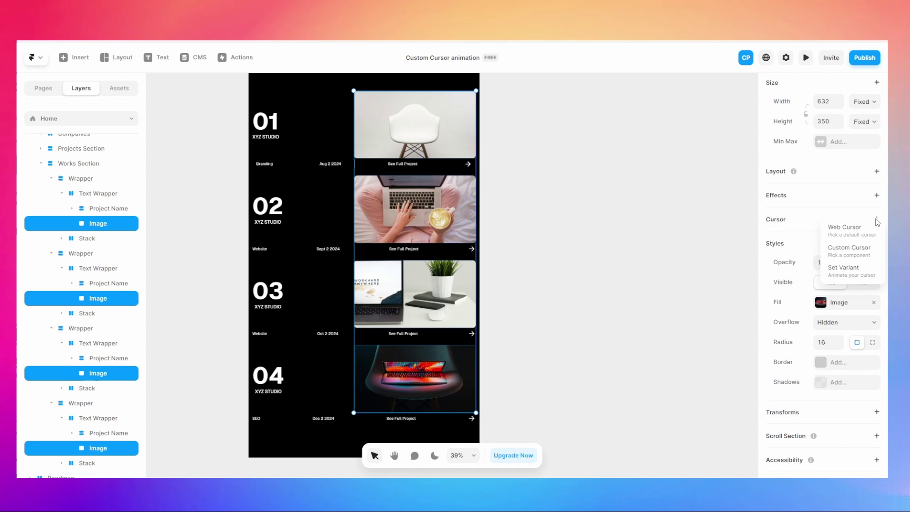
click(853, 271)
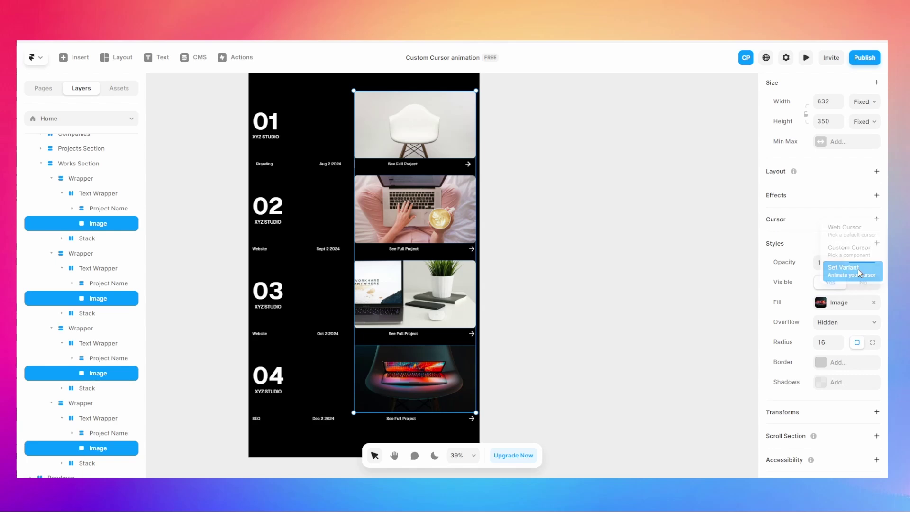
click(702, 317)
Preview the page and check the cursor over the heading and the first project image
scroll(429, 177, up, 10)
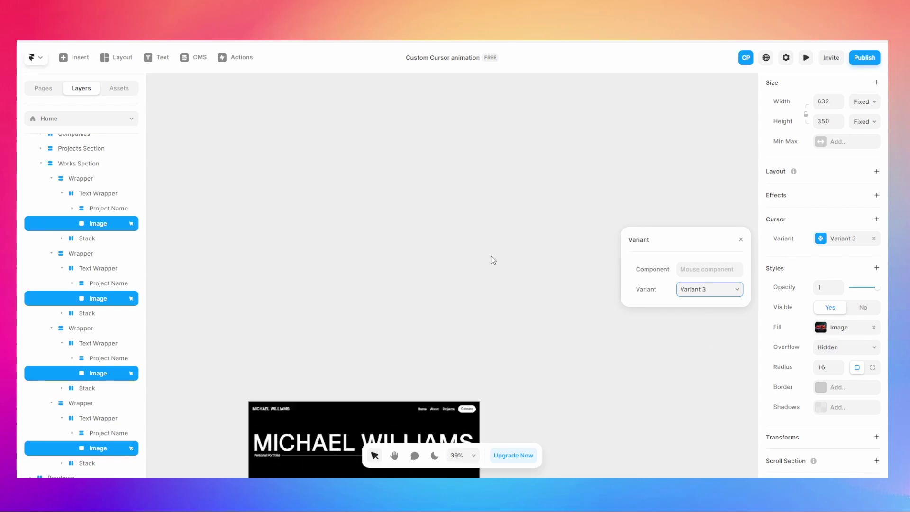
scroll(491, 258, down, 4)
click(597, 282)
click(259, 245)
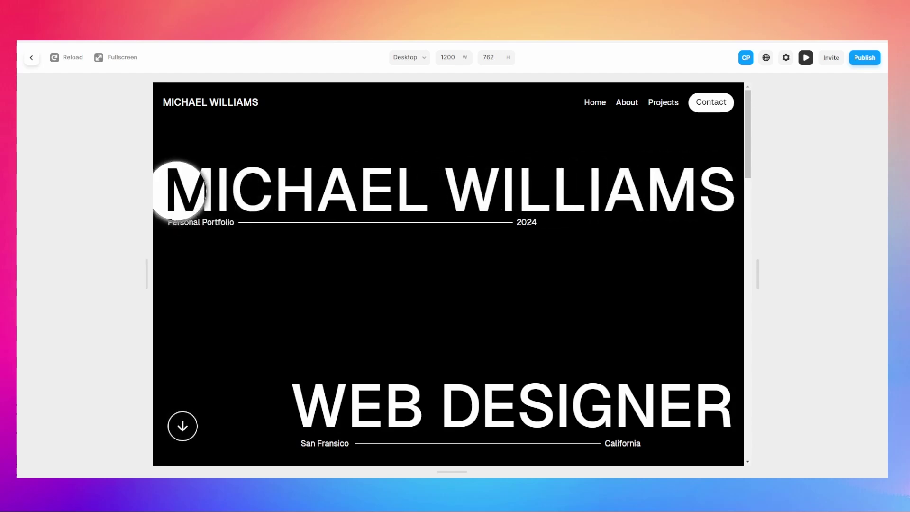
scroll(568, 213, down, 10)
scroll(376, 192, up, 2)
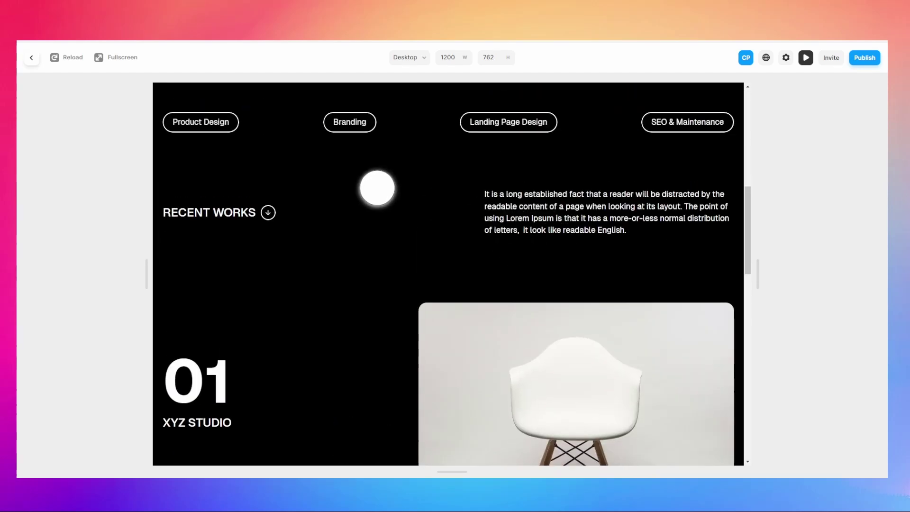
scroll(488, 259, down, 2)
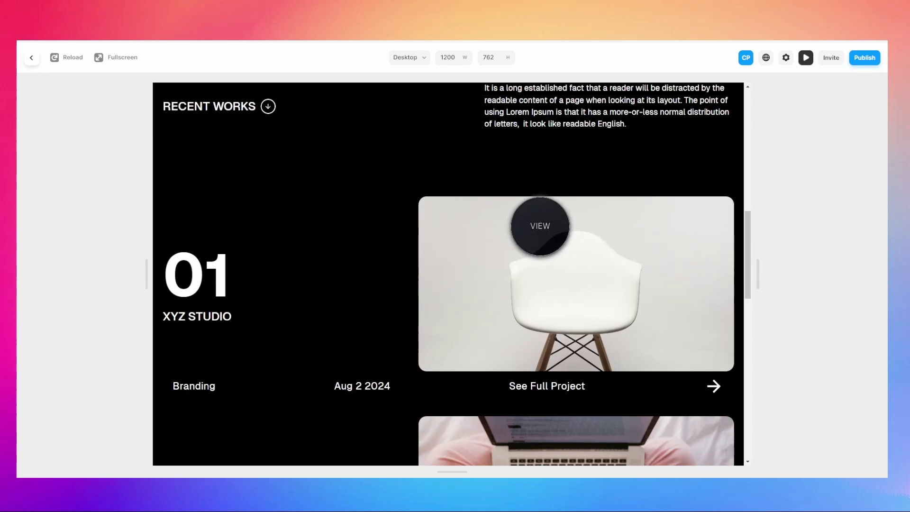
scroll(486, 265, down, 2)
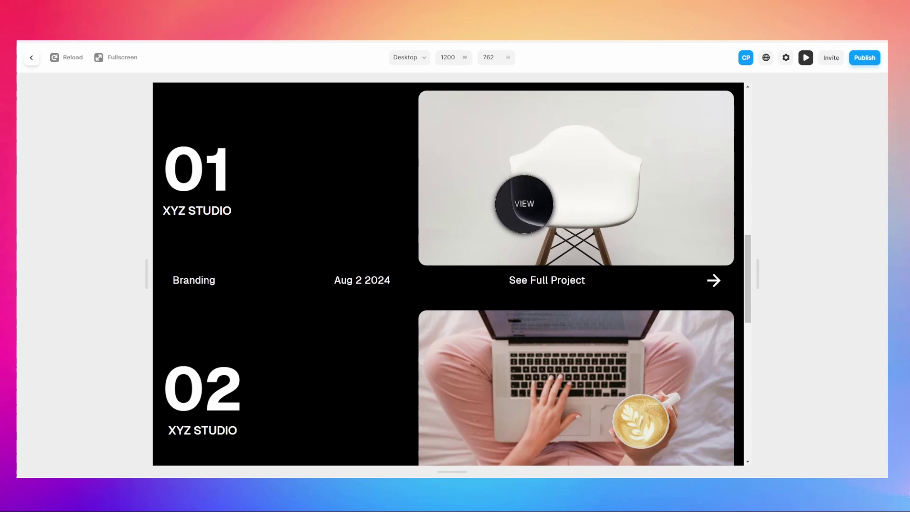
click(803, 63)
Open Mouse component for editing and remove the Difference blending from Variant 3
scroll(355, 188, down, 5)
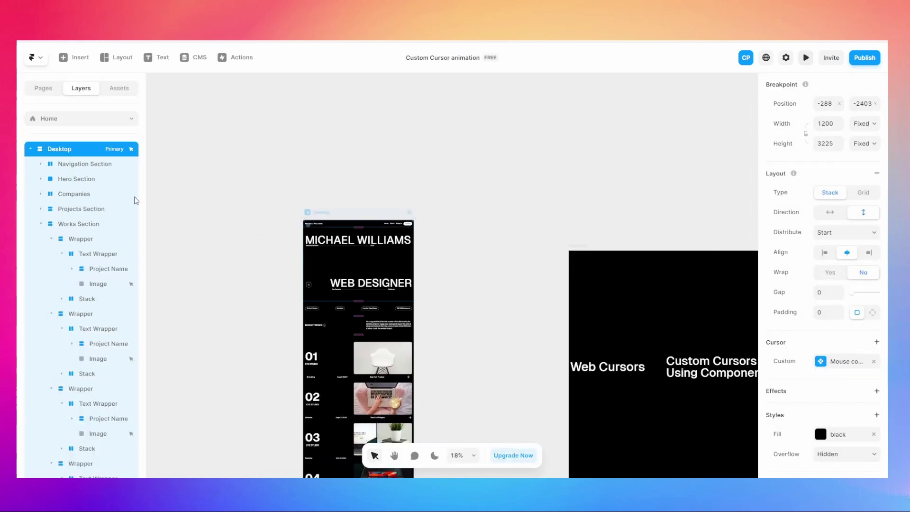
click(126, 91)
double_click(74, 151)
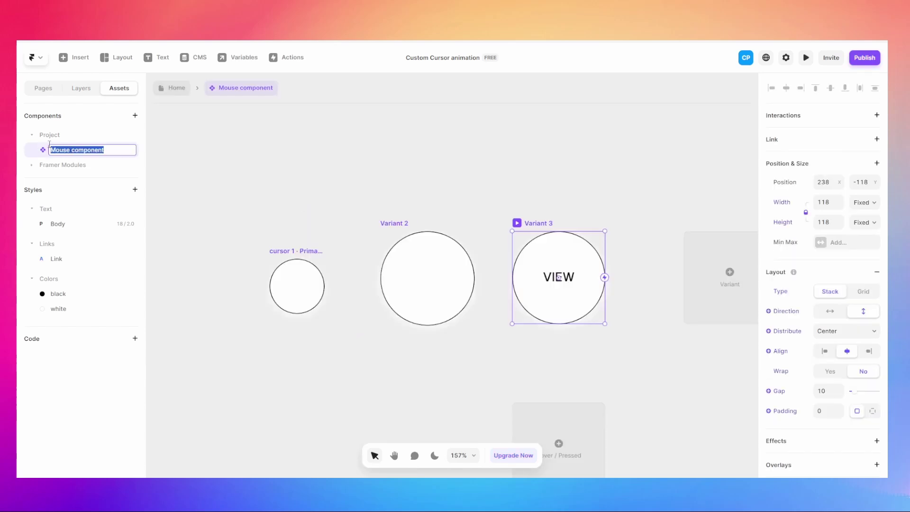
click(547, 260)
scroll(856, 284, down, 6)
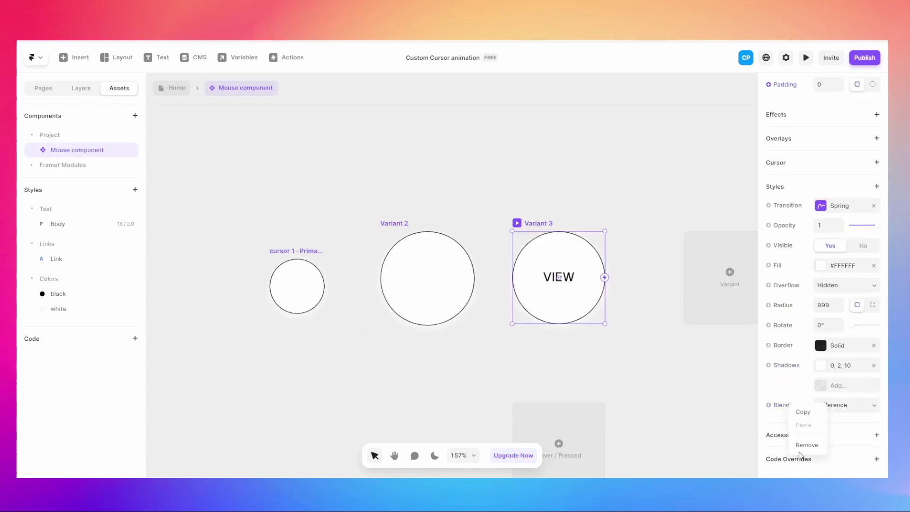
click(806, 446)
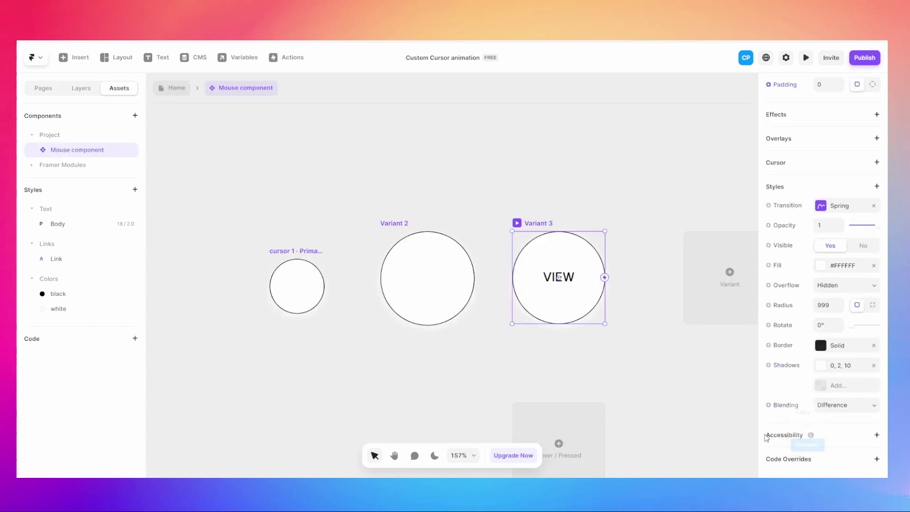
Return to the Home page and preview the cursor variants over the heading and the project images
click(178, 87)
scroll(428, 229, down, 3)
scroll(350, 173, up, 2)
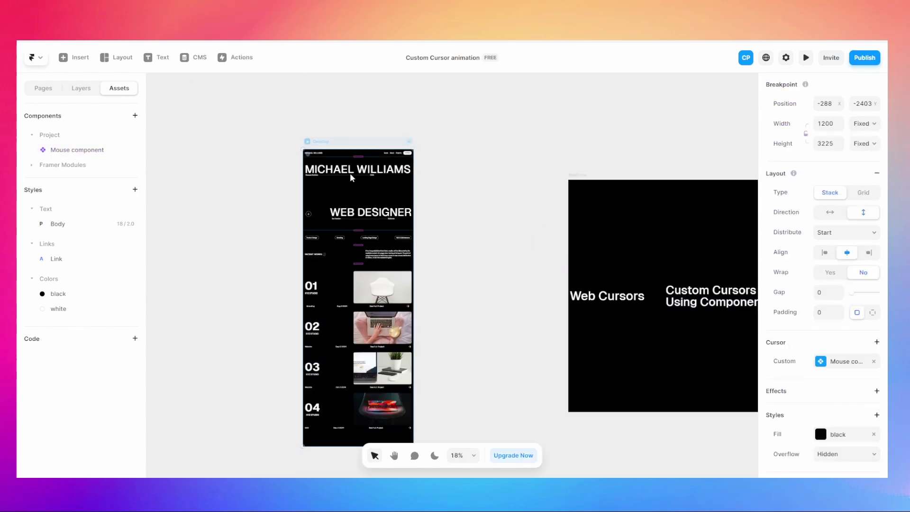
key(ctrl+p)
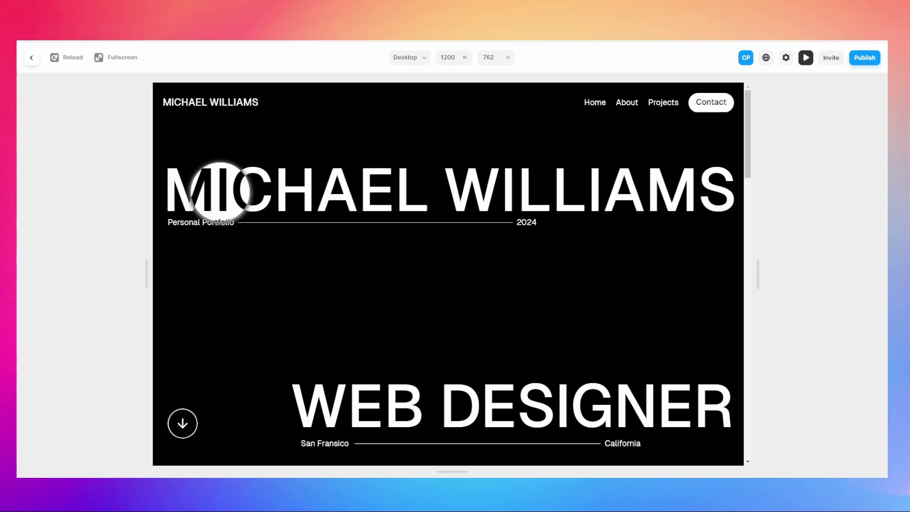
scroll(353, 196, down, 10)
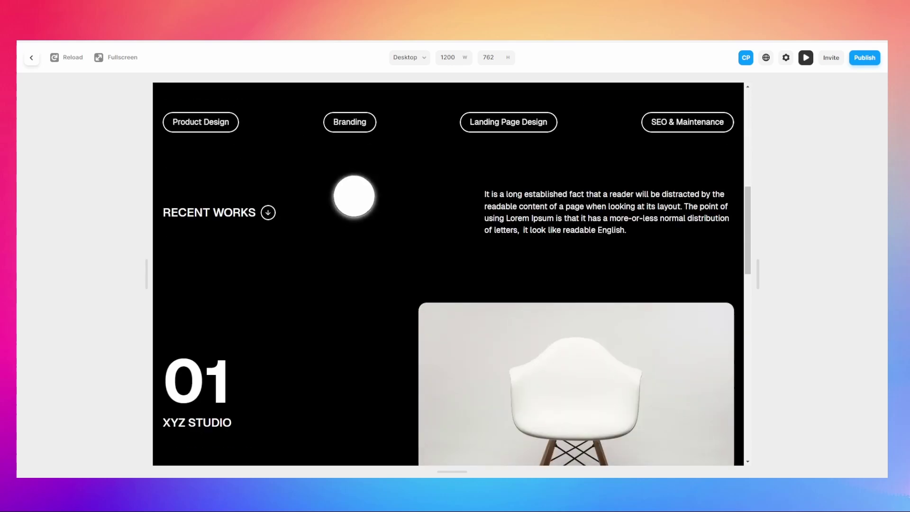
scroll(353, 197, up, 4)
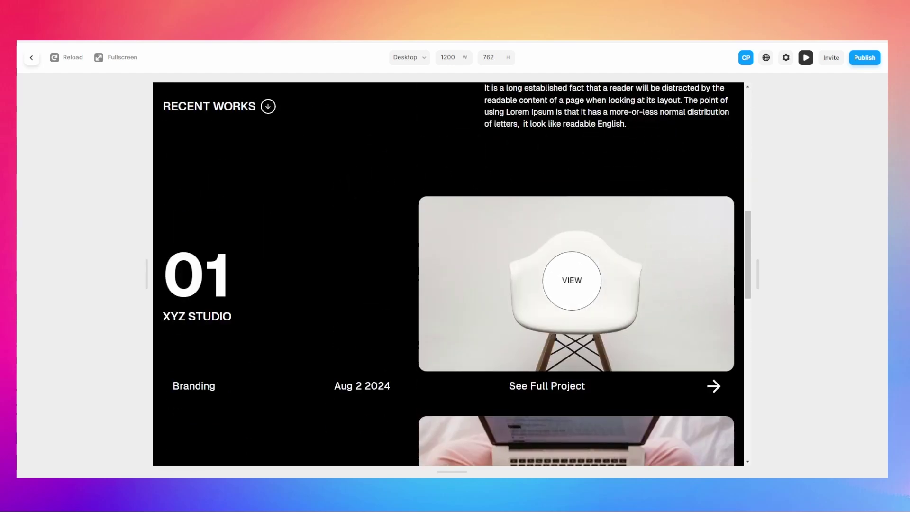
scroll(473, 256, down, 2)
scroll(683, 202, down, 4)
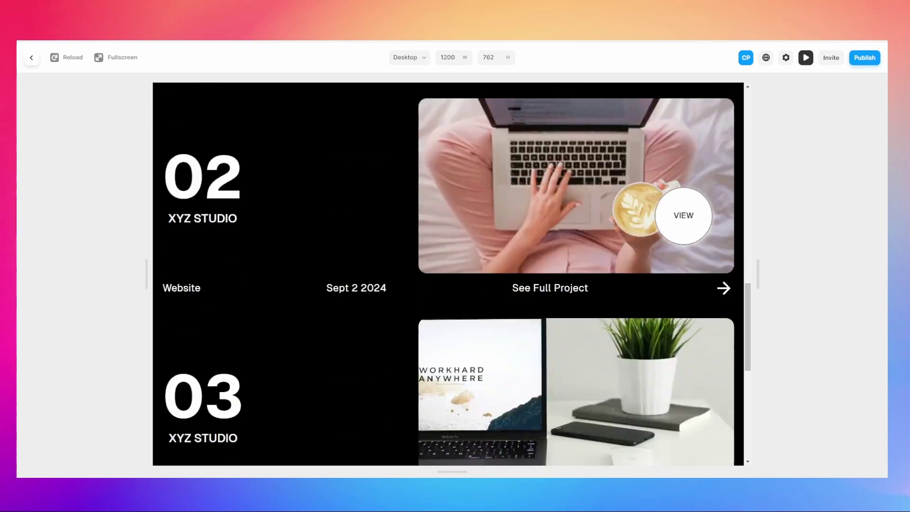
scroll(469, 222, down, 6)
scroll(540, 255, up, 10)
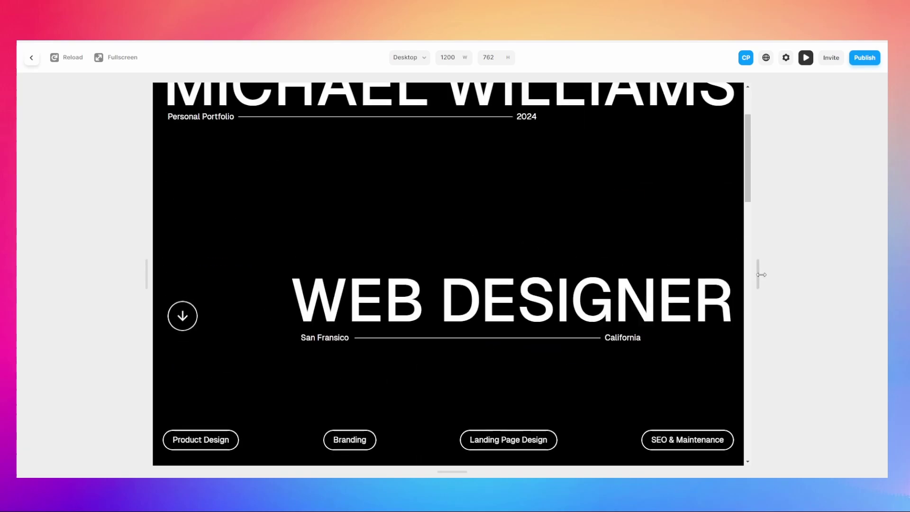
click(805, 57)
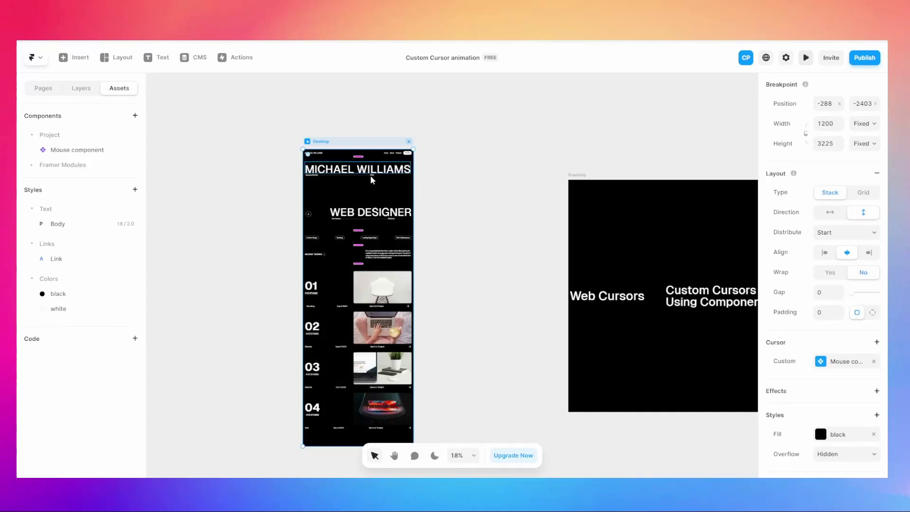
scroll(549, 169, right, 6)
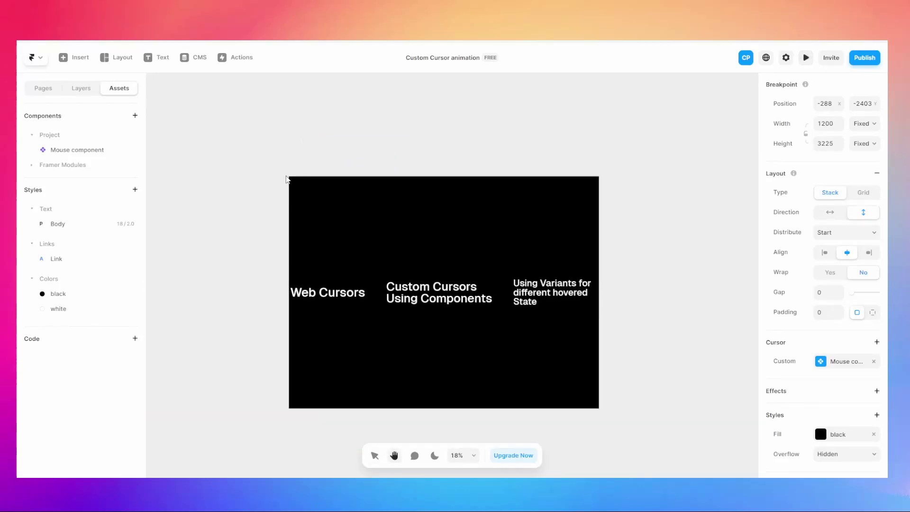
scroll(280, 174, left, 6)
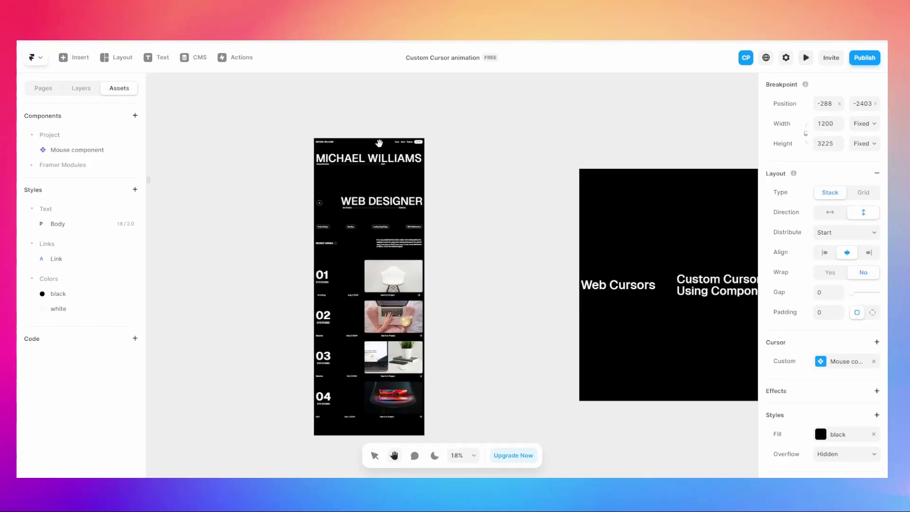